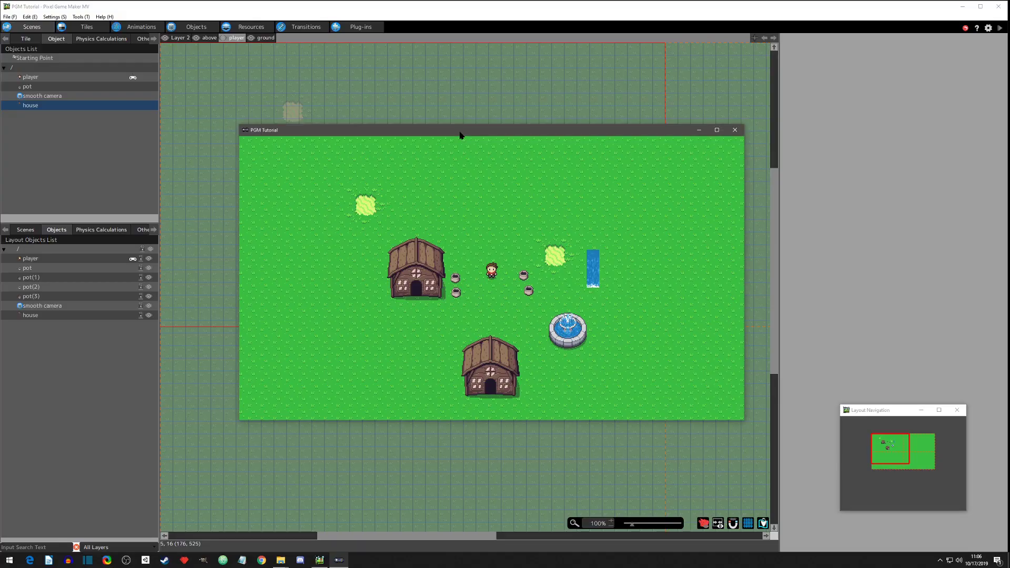
# - Walk the player down, right, left and up around the pots, then end the test play
pyautogui.press('Down')
pyautogui.press('Right')
pyautogui.press('Right')
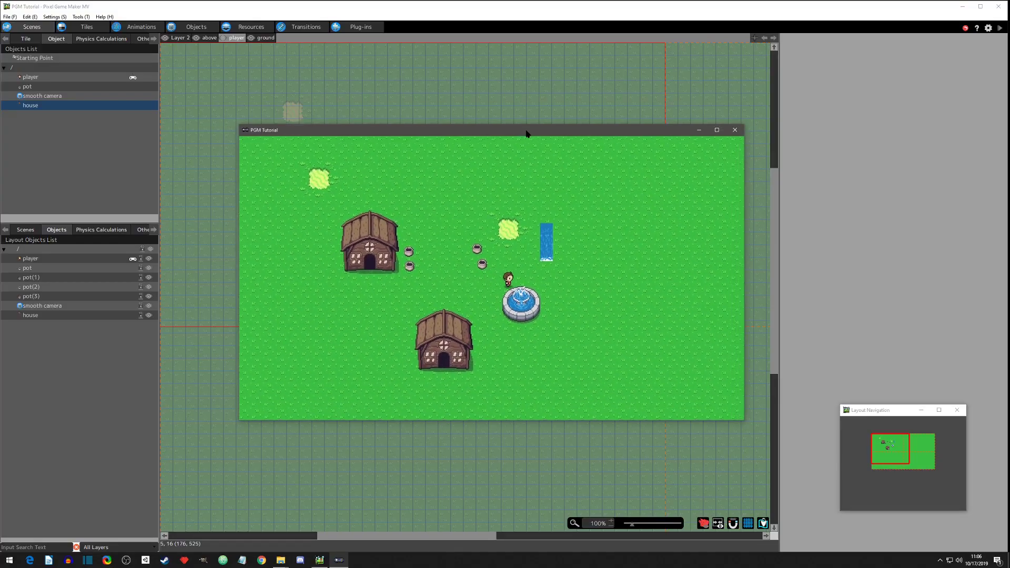
pyautogui.press('Left')
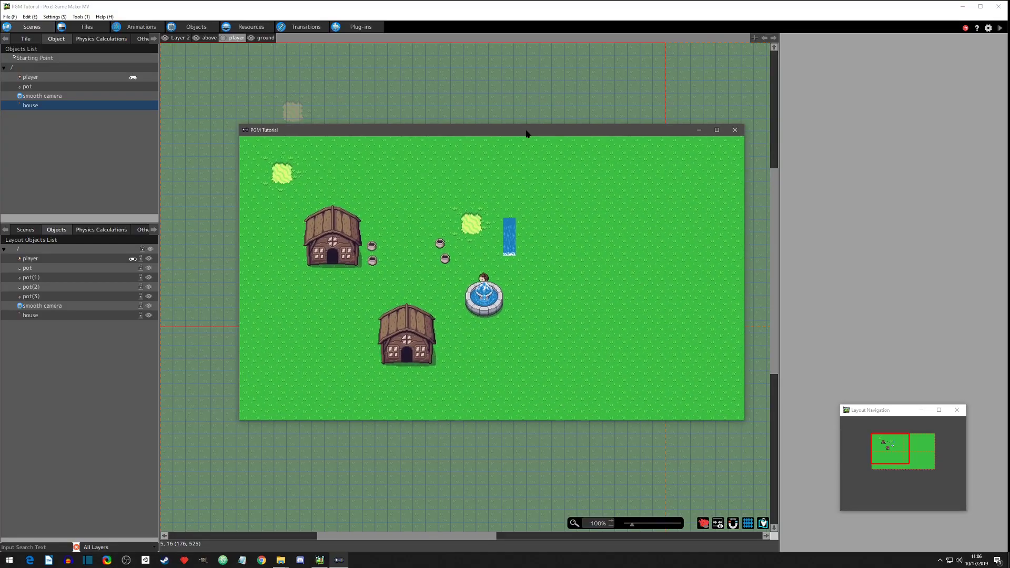
pyautogui.press('Up')
pyautogui.press('Up')
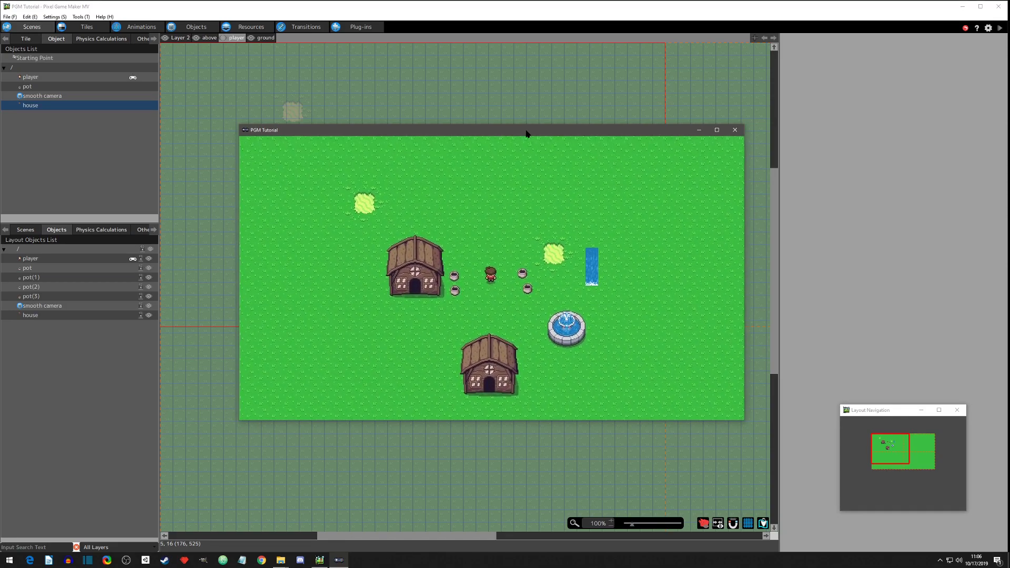
pyautogui.press('Down')
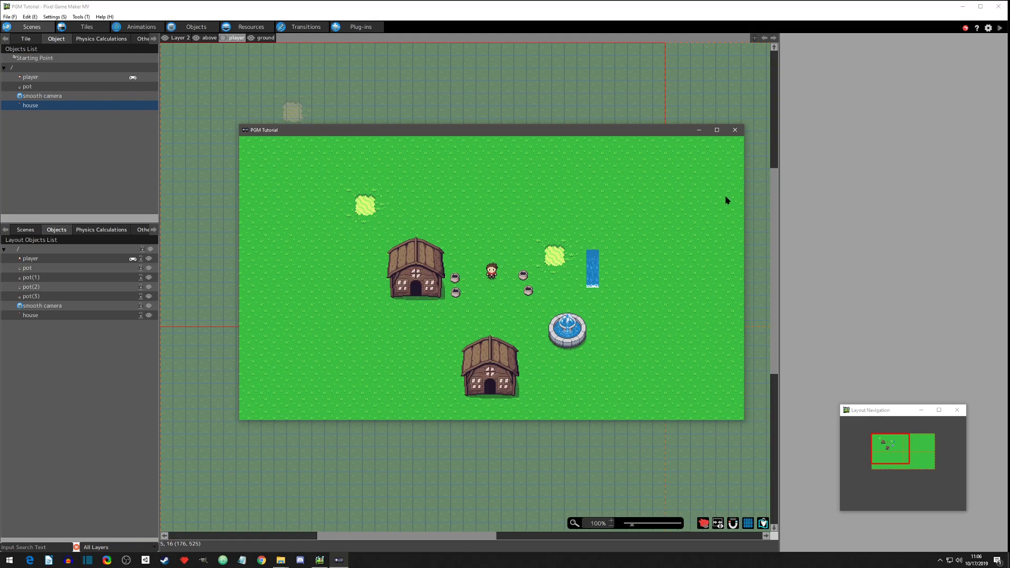
pyautogui.click(736, 130)
# - Add a new animation in the Animations list and make it a Particle Animation
pyautogui.click(147, 28)
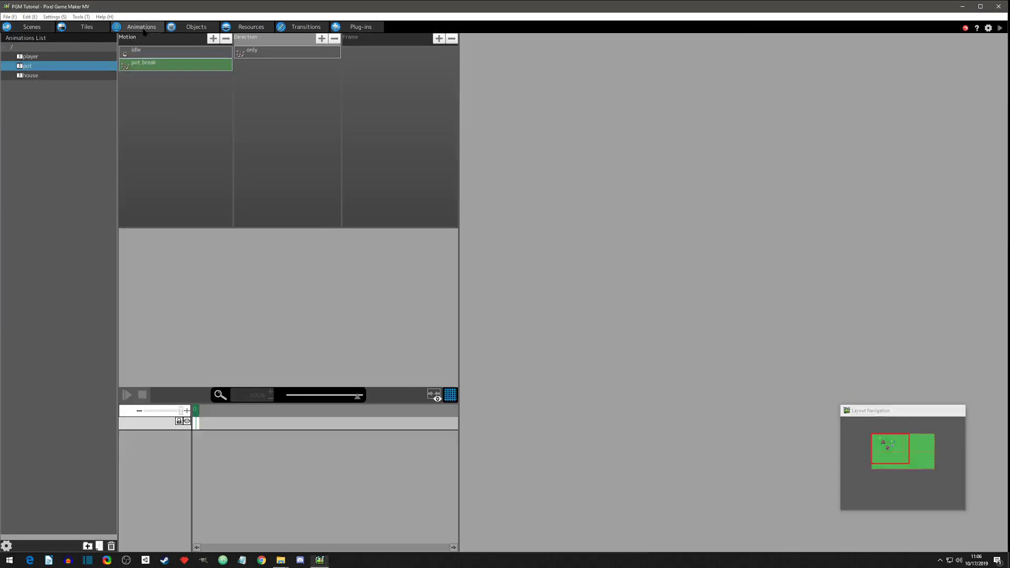
pyautogui.click(37, 110)
pyautogui.rightClick(40, 103)
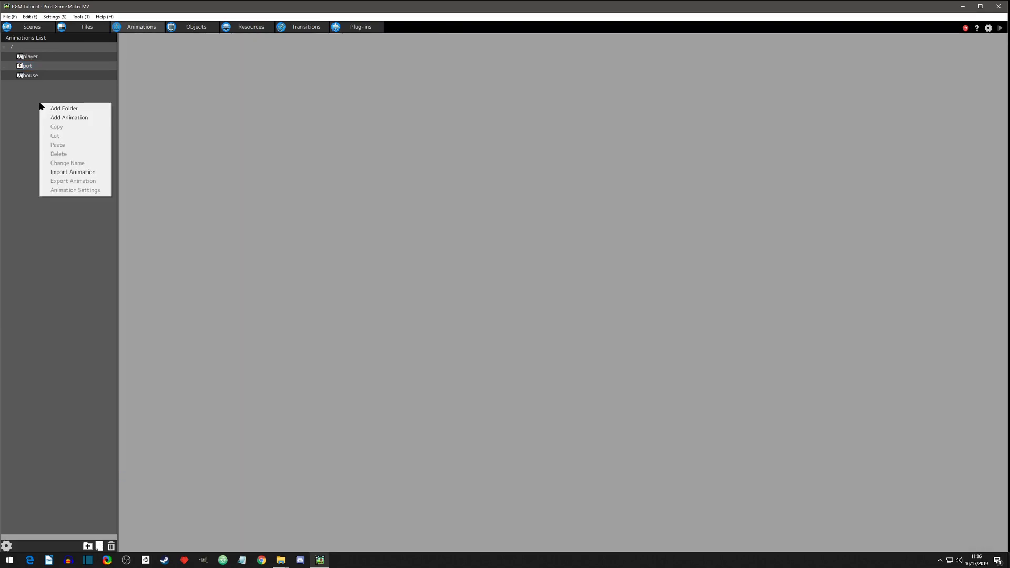
pyautogui.click(53, 118)
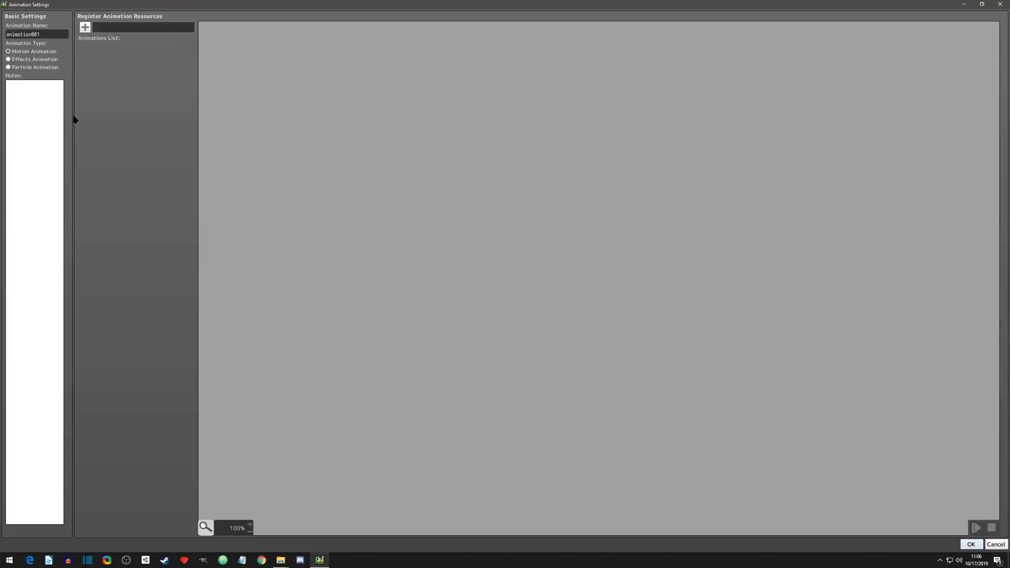
pyautogui.click(8, 67)
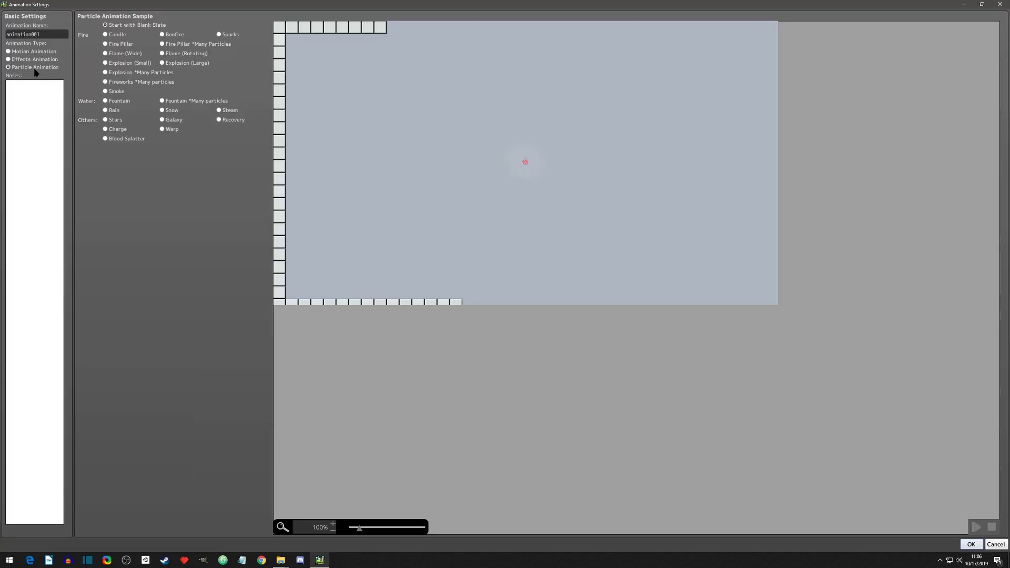
# - Preview the Rain, Blood Splatter and Recovery particle samples
pyautogui.click(105, 110)
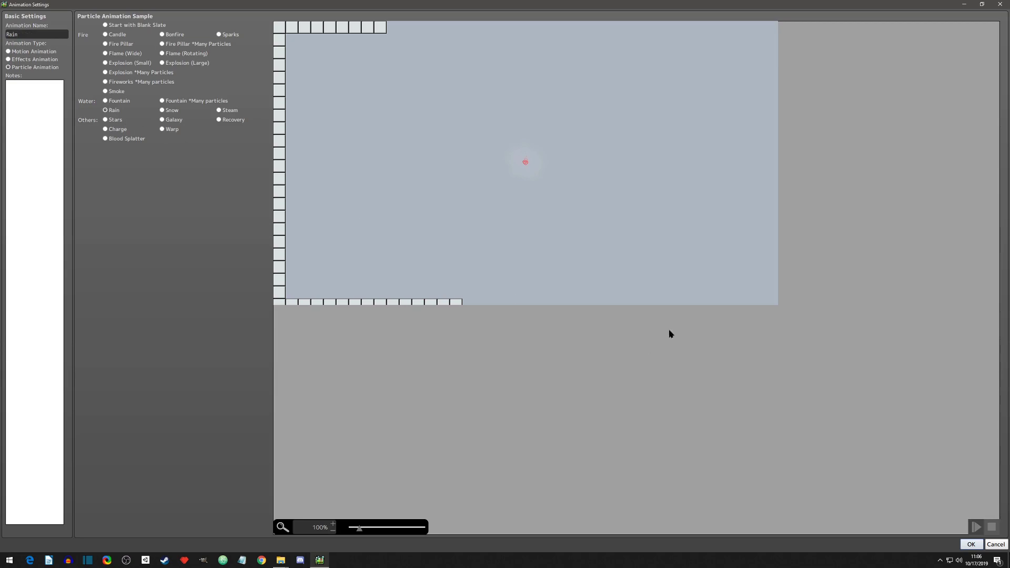
pyautogui.click(975, 527)
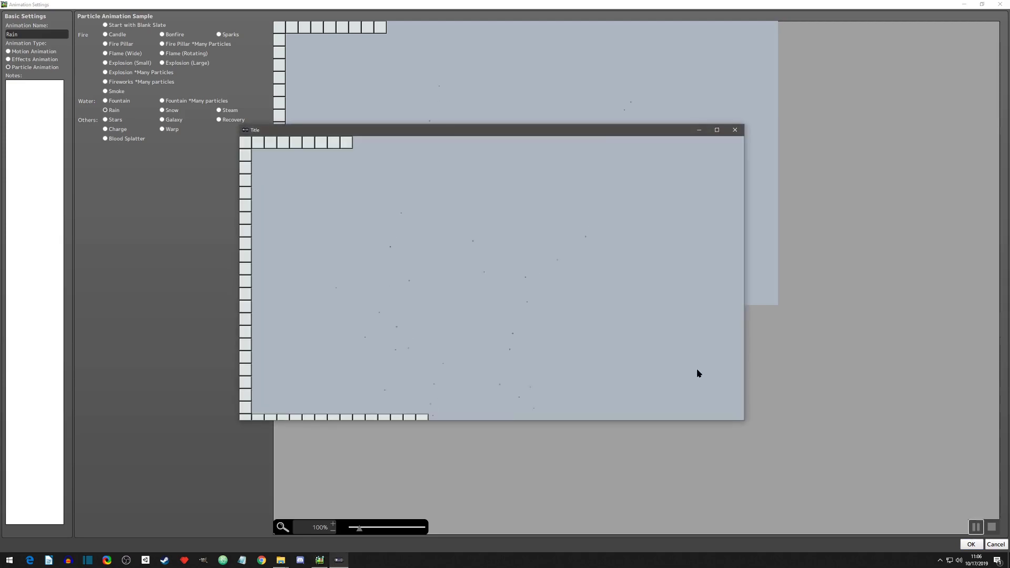
pyautogui.click(735, 130)
pyautogui.click(138, 138)
pyautogui.click(976, 527)
pyautogui.click(736, 130)
pyautogui.click(235, 120)
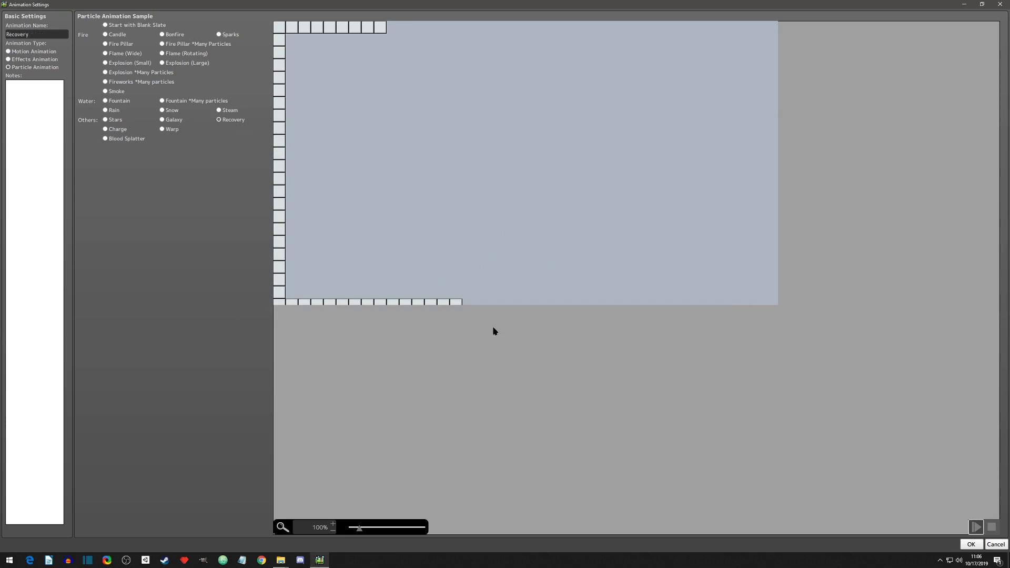
pyautogui.click(974, 528)
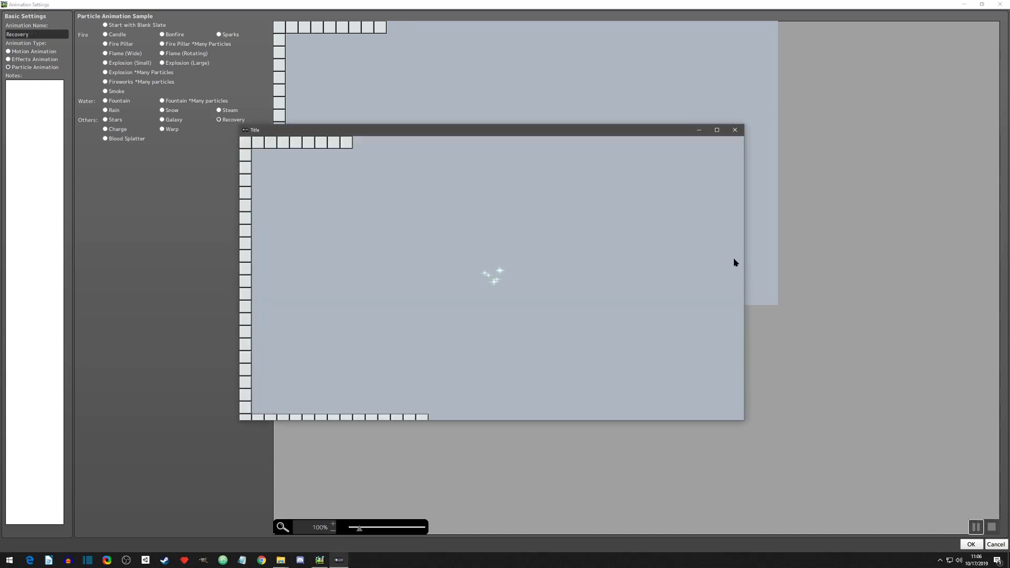
pyautogui.click(735, 130)
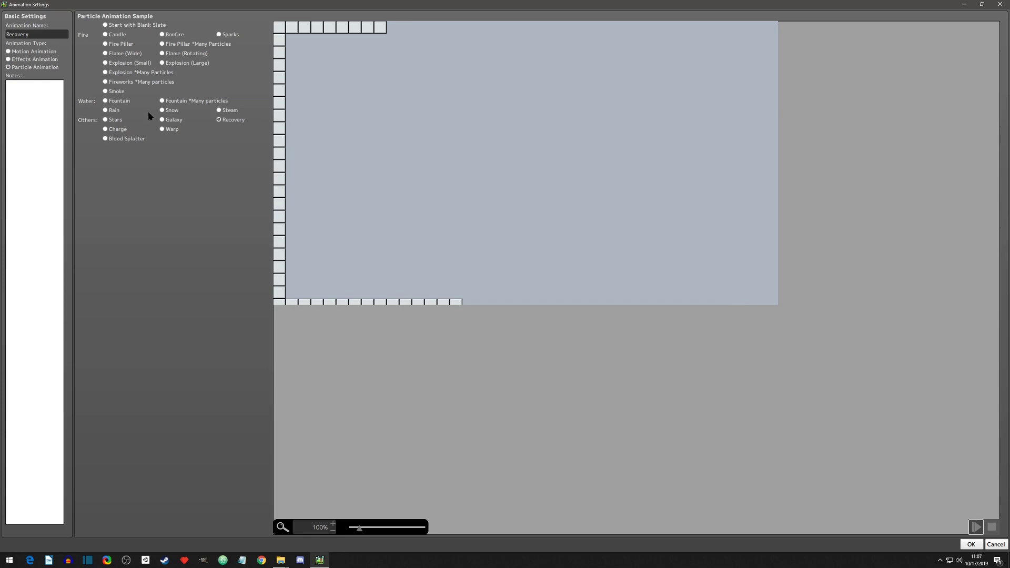
# - Try the Snow sample and preview the Steam and Bonfire particle samples
pyautogui.click(162, 111)
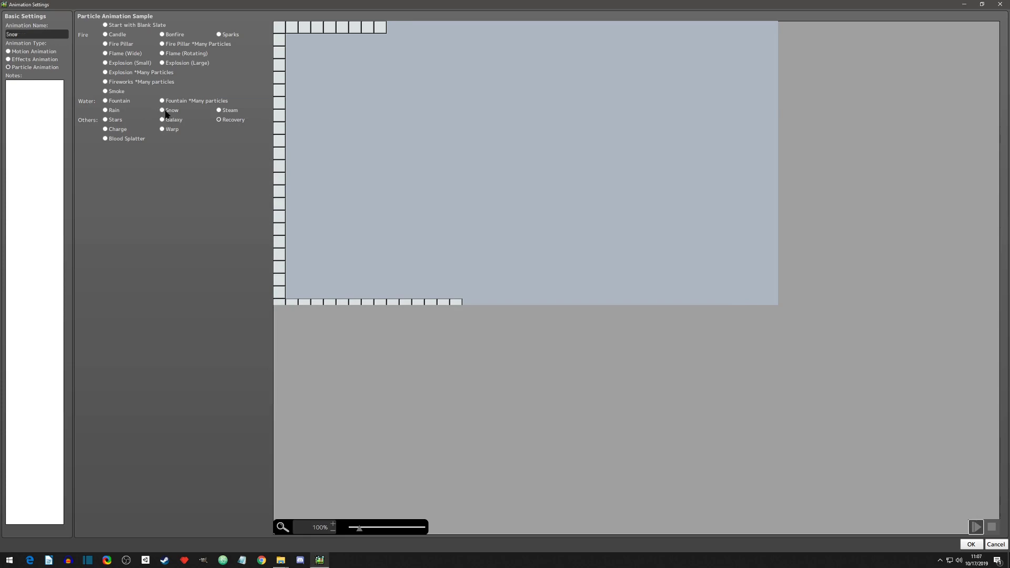
pyautogui.click(220, 110)
pyautogui.click(976, 527)
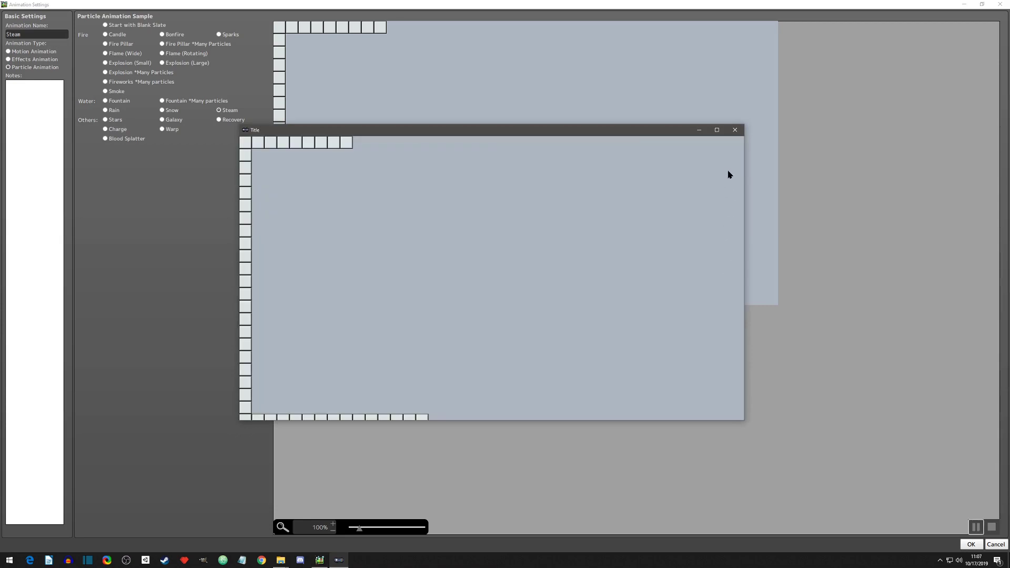
pyautogui.click(736, 130)
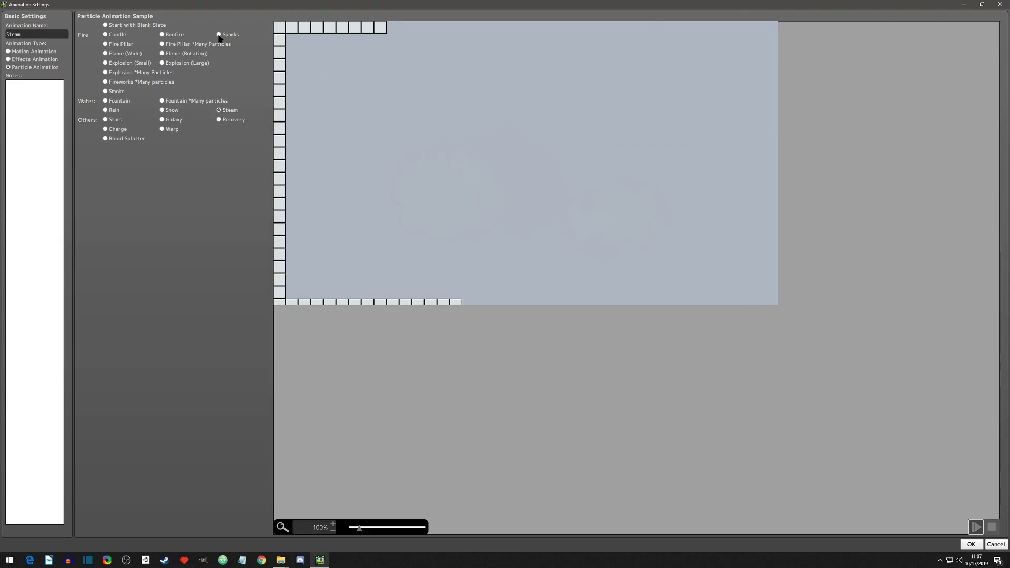
pyautogui.click(162, 34)
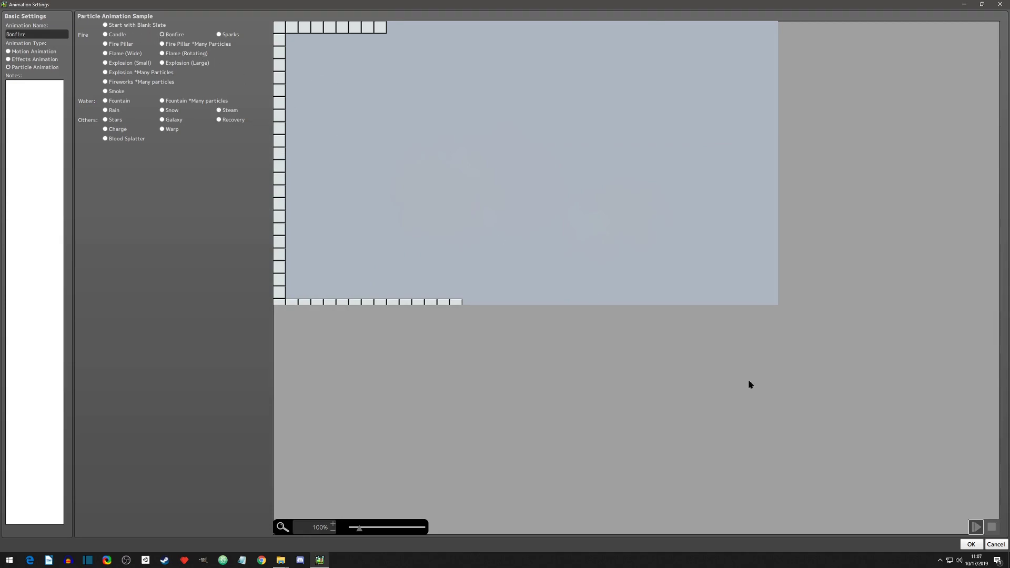
pyautogui.click(975, 528)
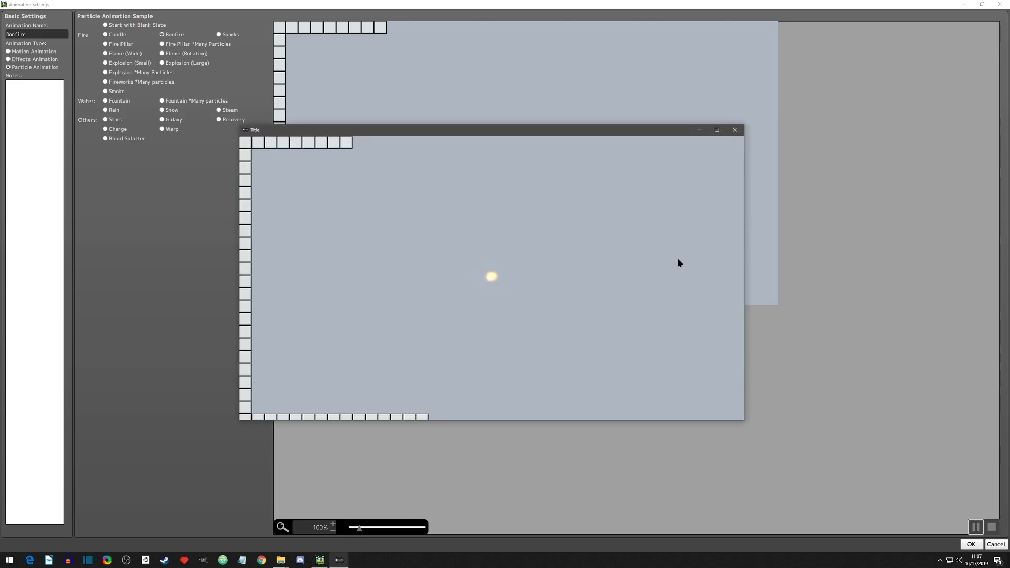
pyautogui.click(735, 130)
# - Choose the Candle sample and name the animation 'life animation'
pyautogui.click(105, 34)
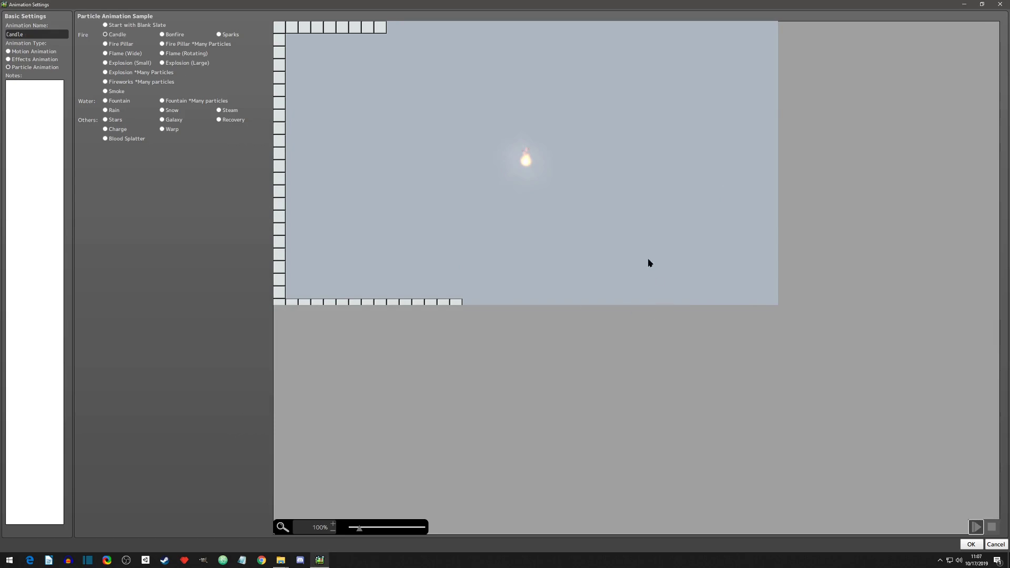
pyautogui.doubleClick(19, 34)
pyautogui.write('Li')
# - Confirm the life animation, preview its candle flame, and review its particle properties
pyautogui.click(971, 546)
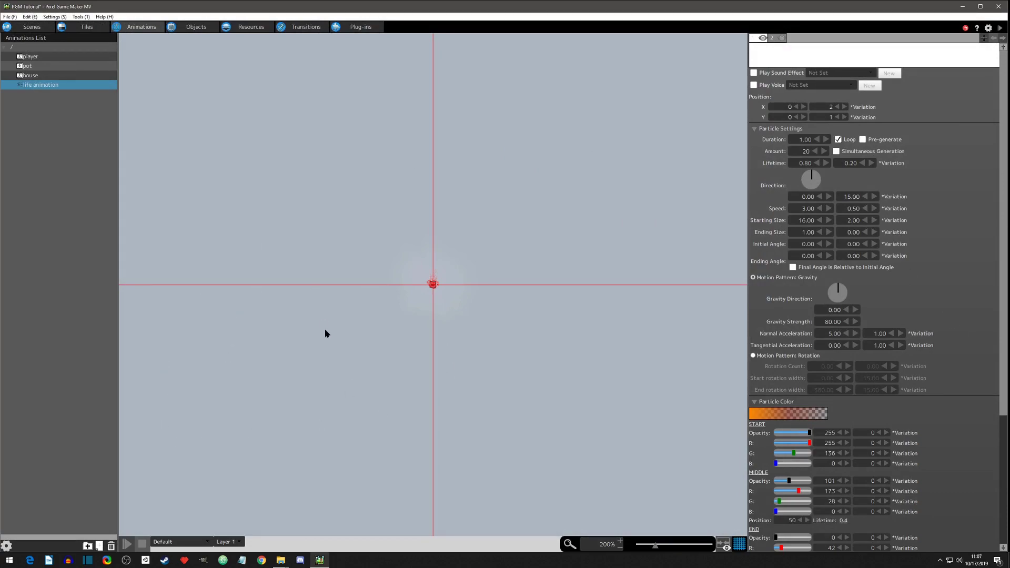
pyautogui.click(126, 544)
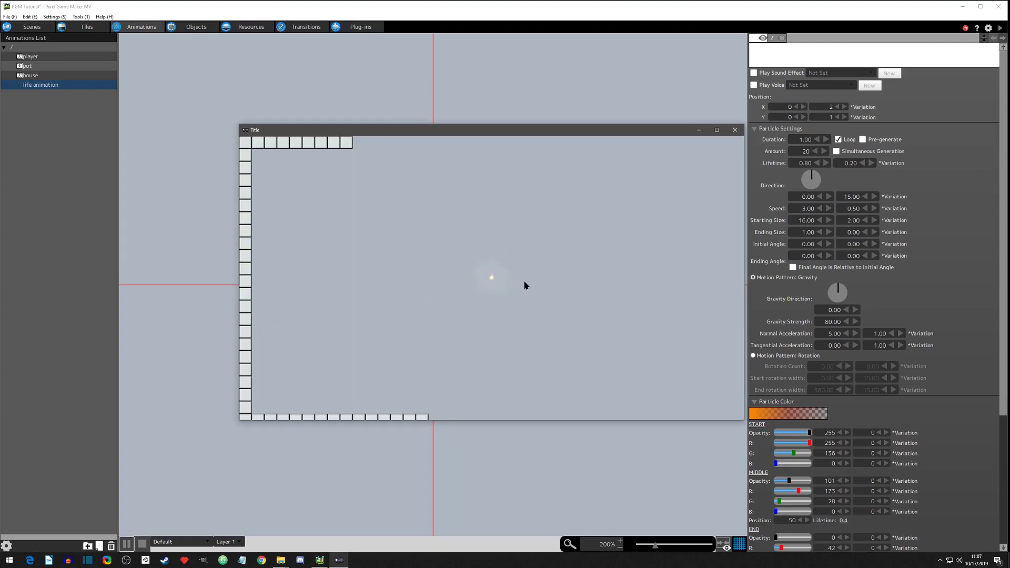
pyautogui.click(735, 131)
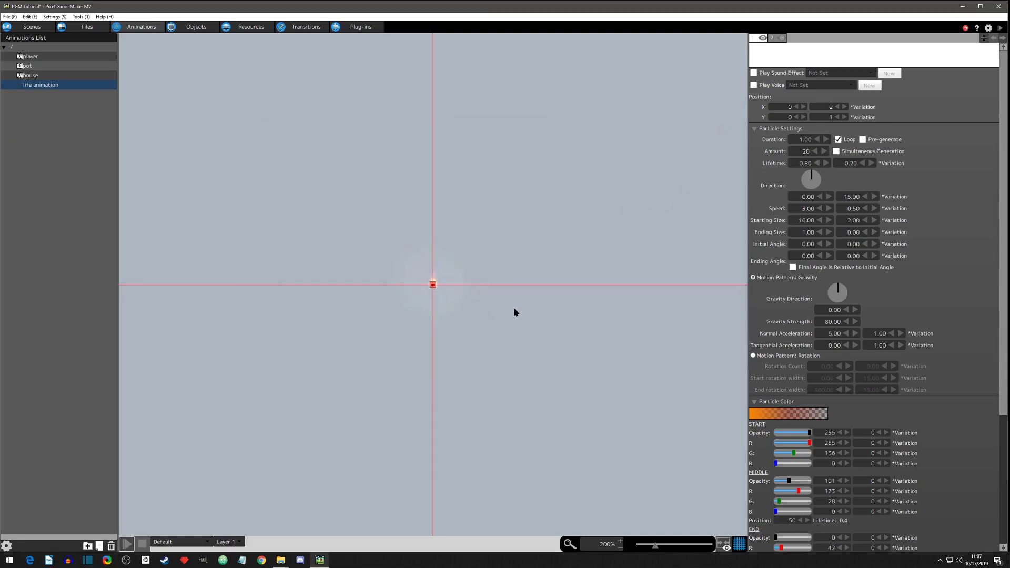
pyautogui.scroll(3, 434, 284)
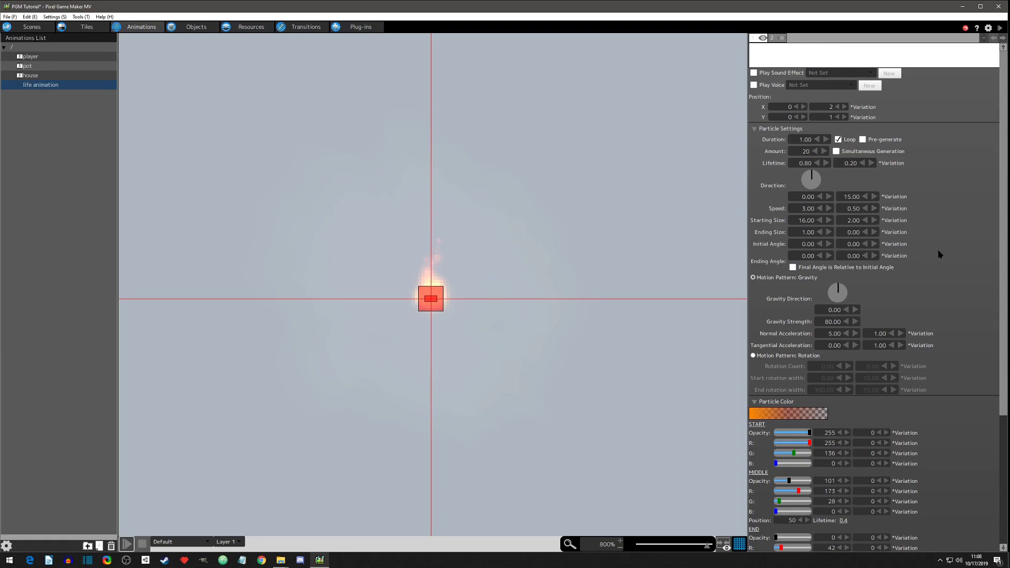
pyautogui.scroll(-2, 951, 252)
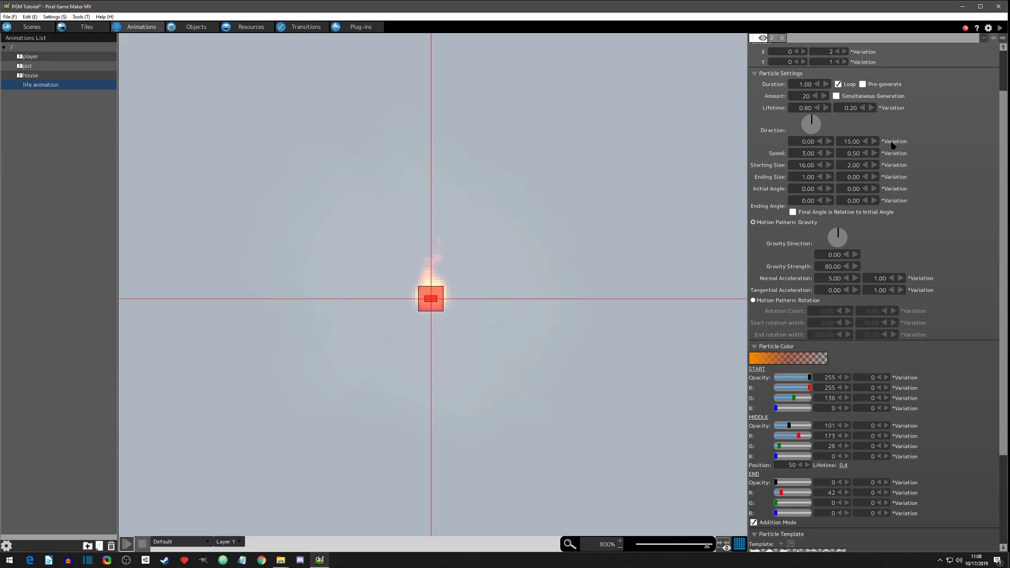
pyautogui.scroll(-3, 947, 252)
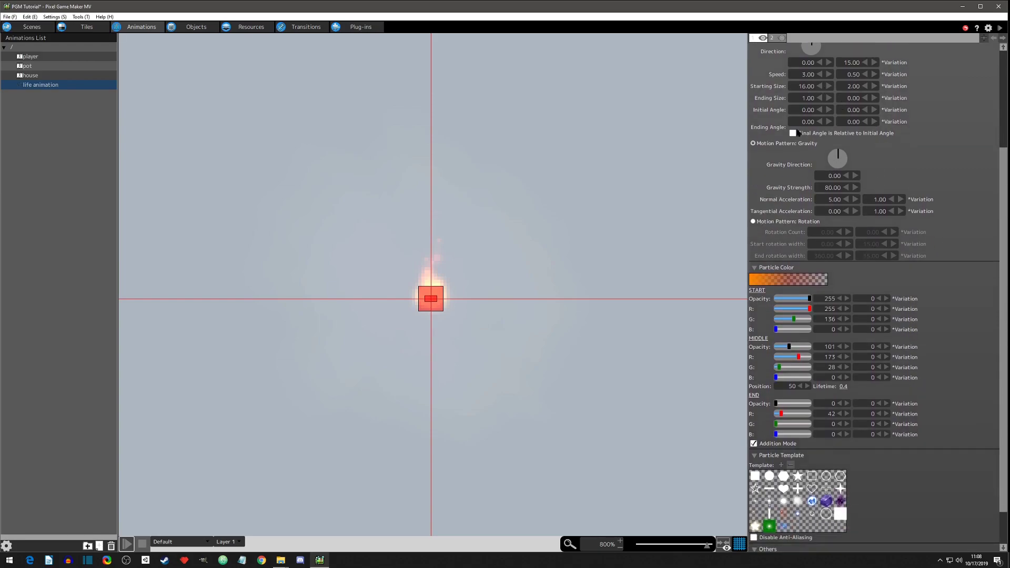
pyautogui.scroll(-2, 952, 283)
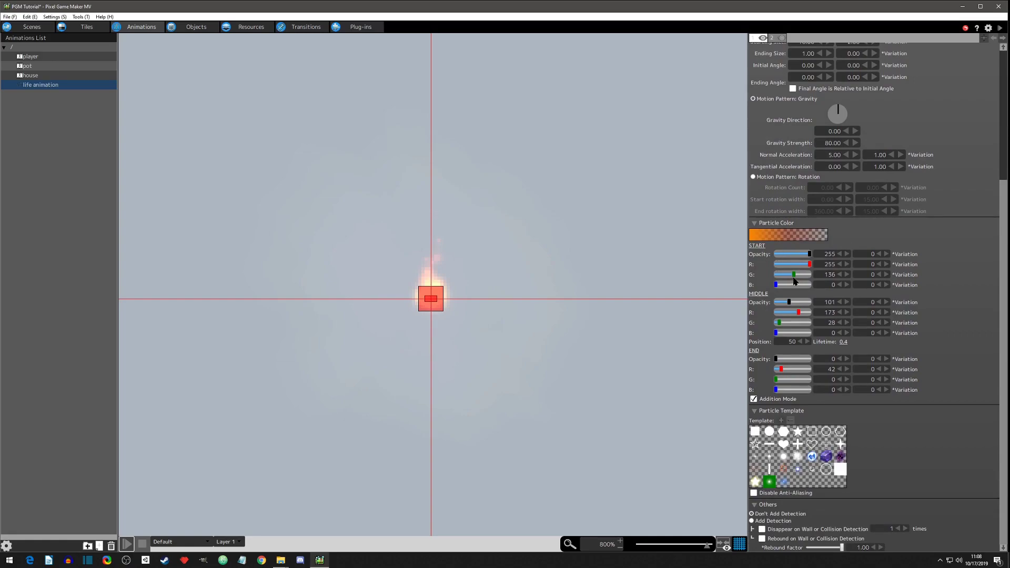
# - Set start and middle colour green to 0 for red particles, preview, and use the heart template
pyautogui.moveTo(796, 278); pyautogui.dragTo(778, 279)
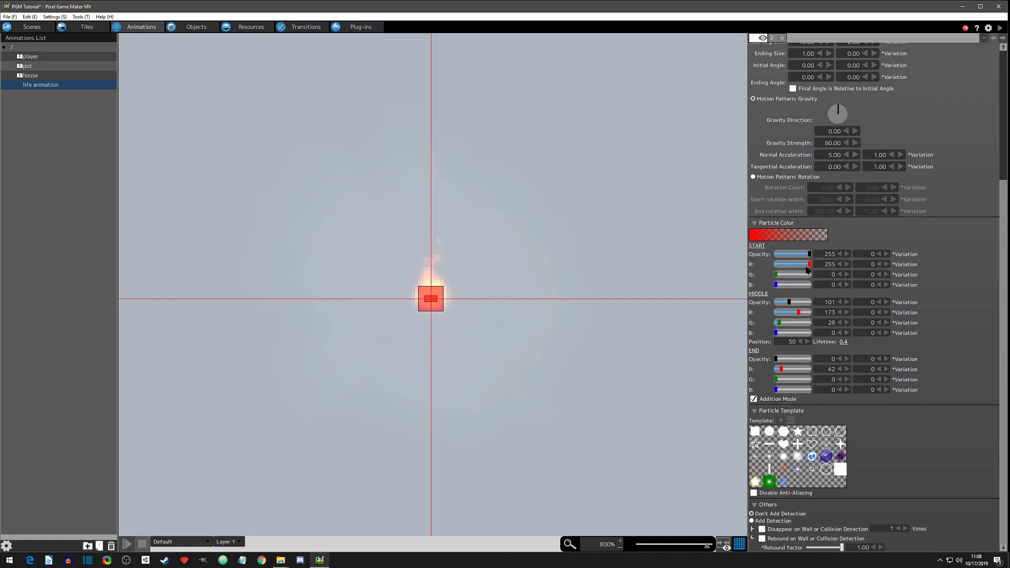
pyautogui.moveTo(780, 322); pyautogui.dragTo(773, 324)
pyautogui.click(127, 544)
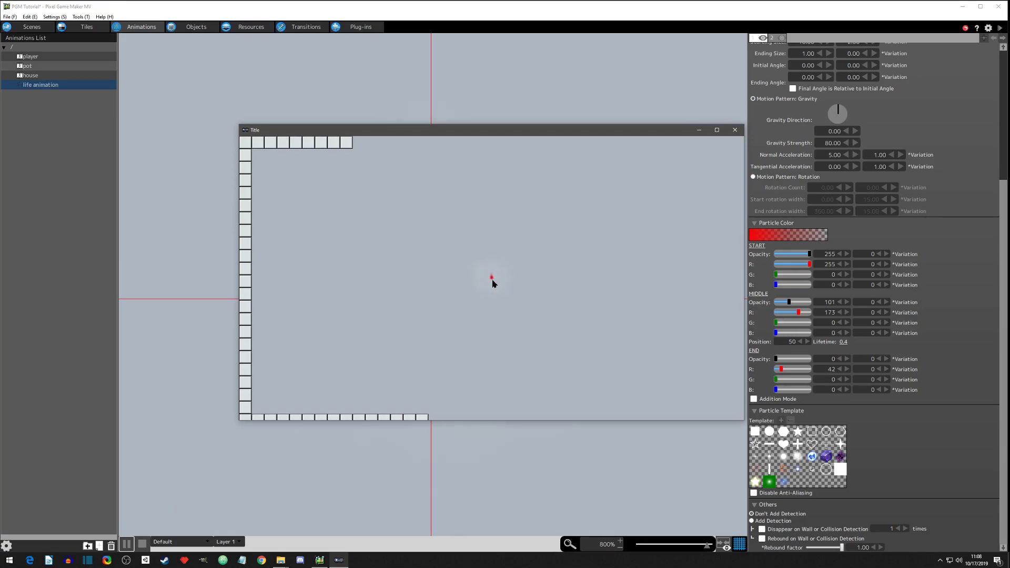
pyautogui.click(735, 131)
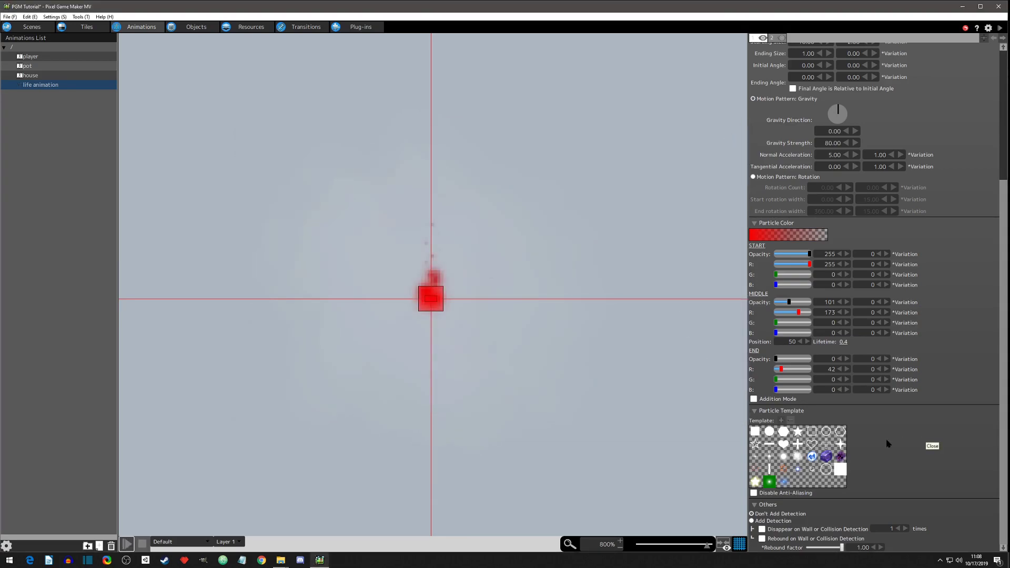
pyautogui.click(812, 447)
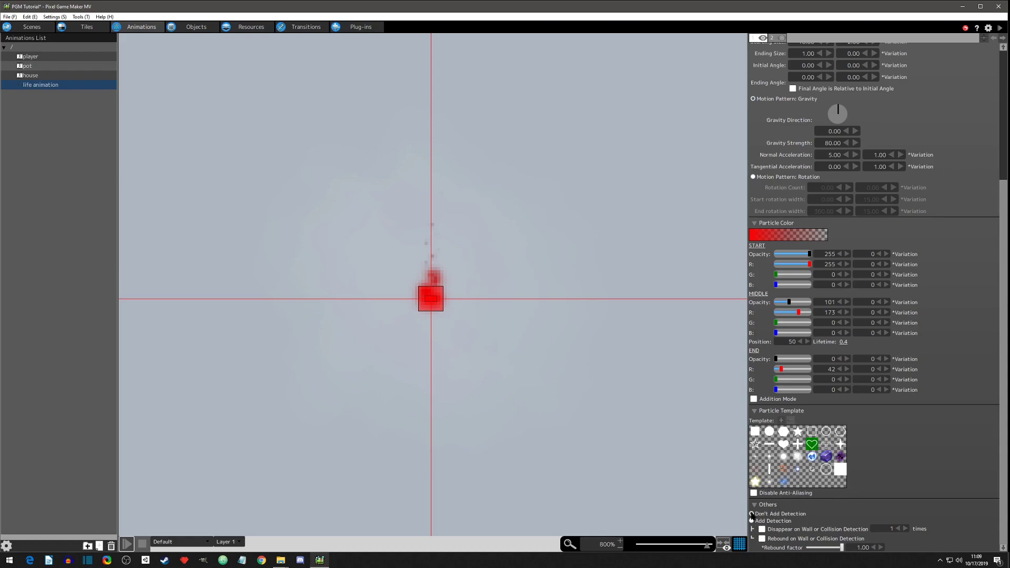
pyautogui.scroll(3, 916, 421)
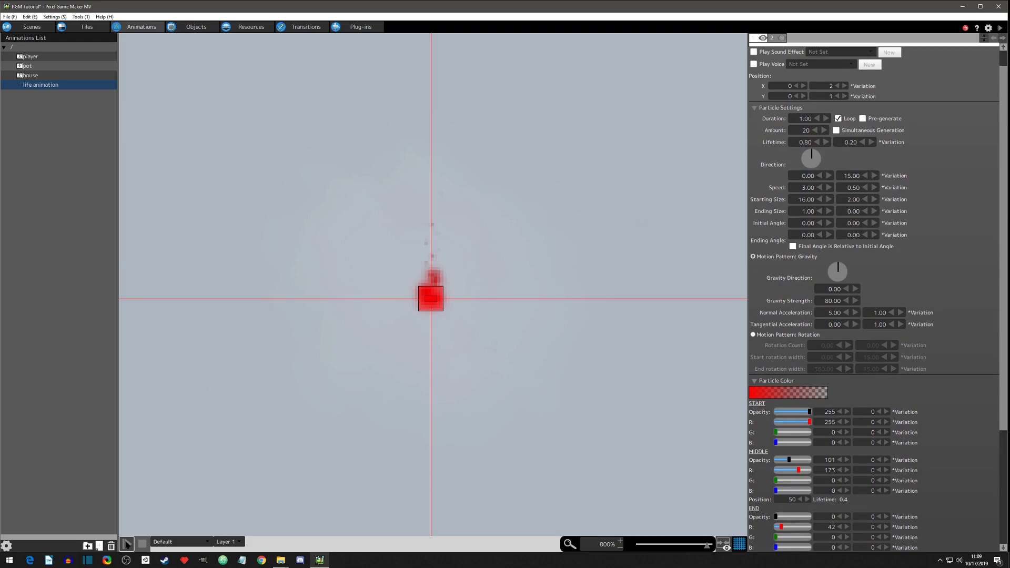
# - Set the particle speed to 0.50 and preview the red heart particles
pyautogui.click(127, 545)
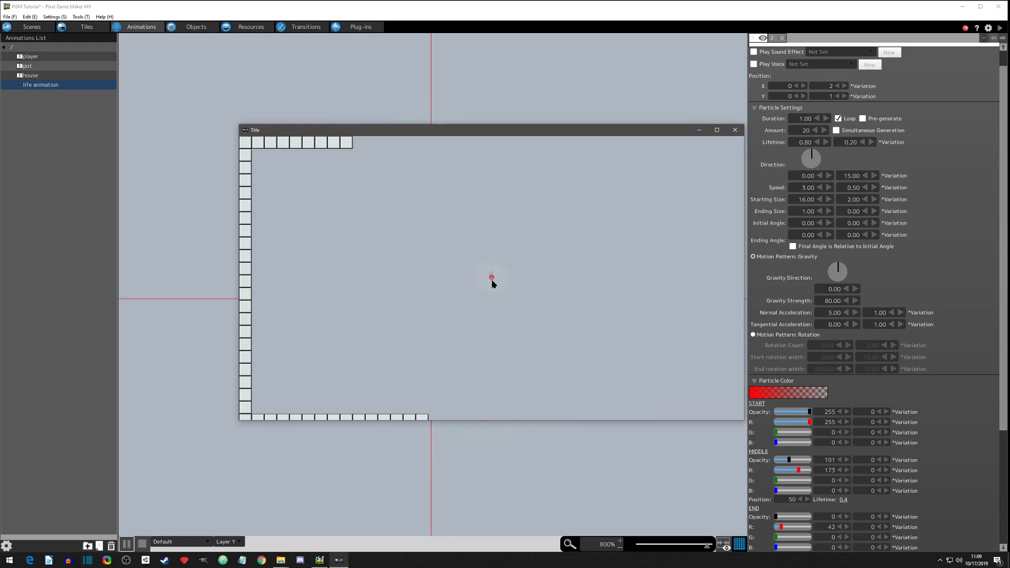
pyautogui.click(735, 130)
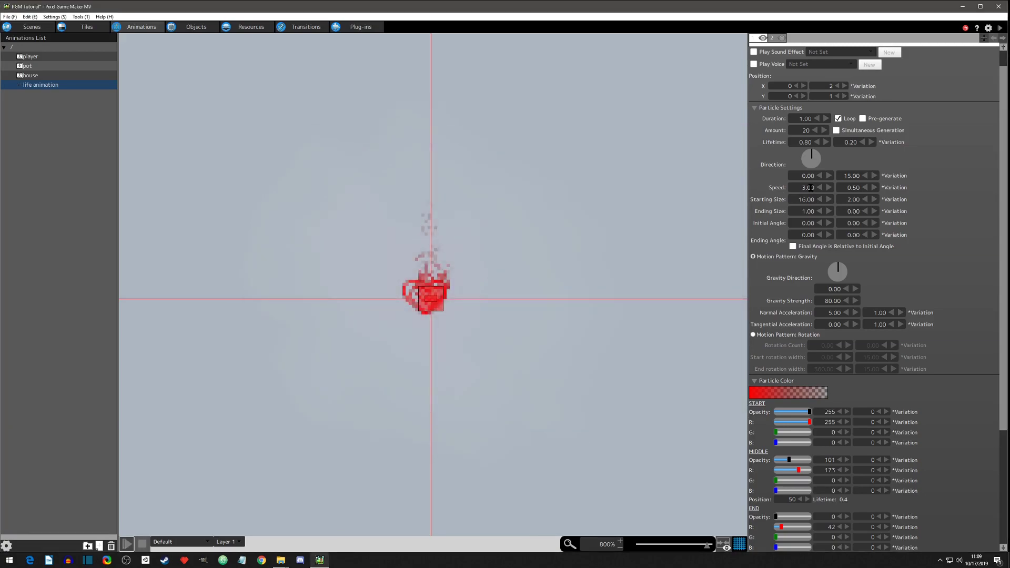
pyautogui.doubleClick(806, 188)
pyautogui.press('Return')
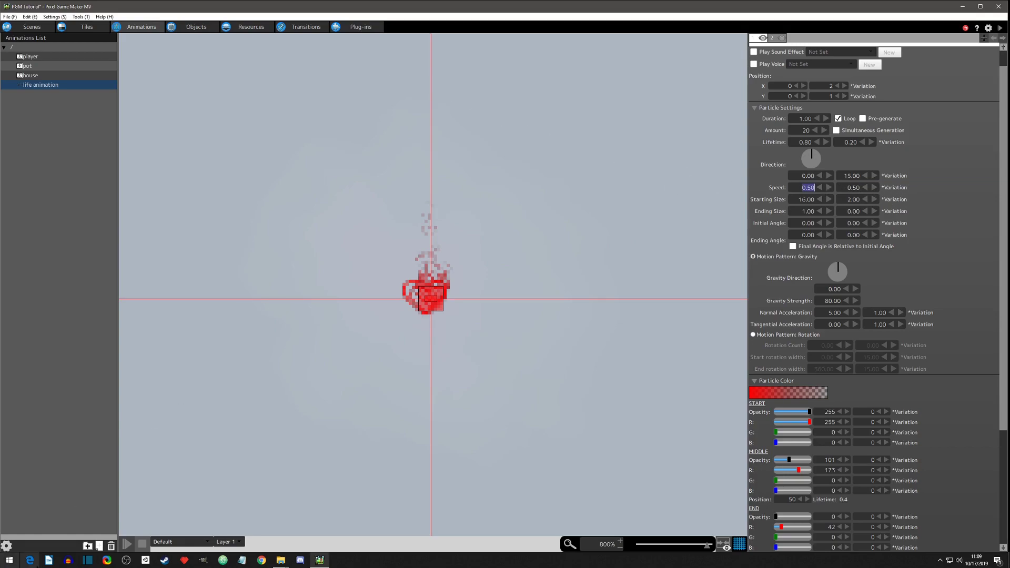
pyautogui.click(126, 545)
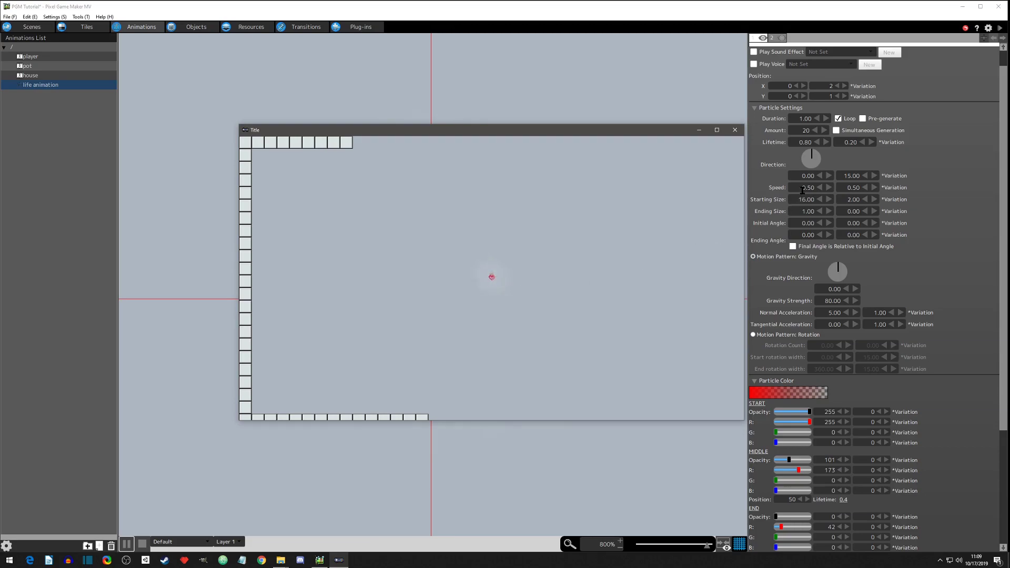
pyautogui.click(735, 131)
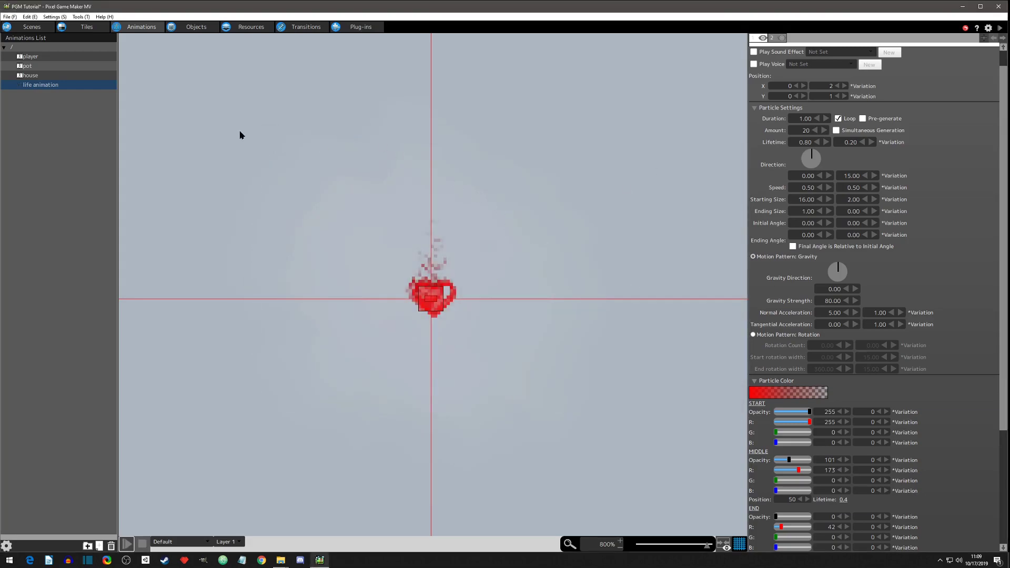
# - Rename 'life animation' to 'life particle' in the Animations List
pyautogui.click(41, 81)
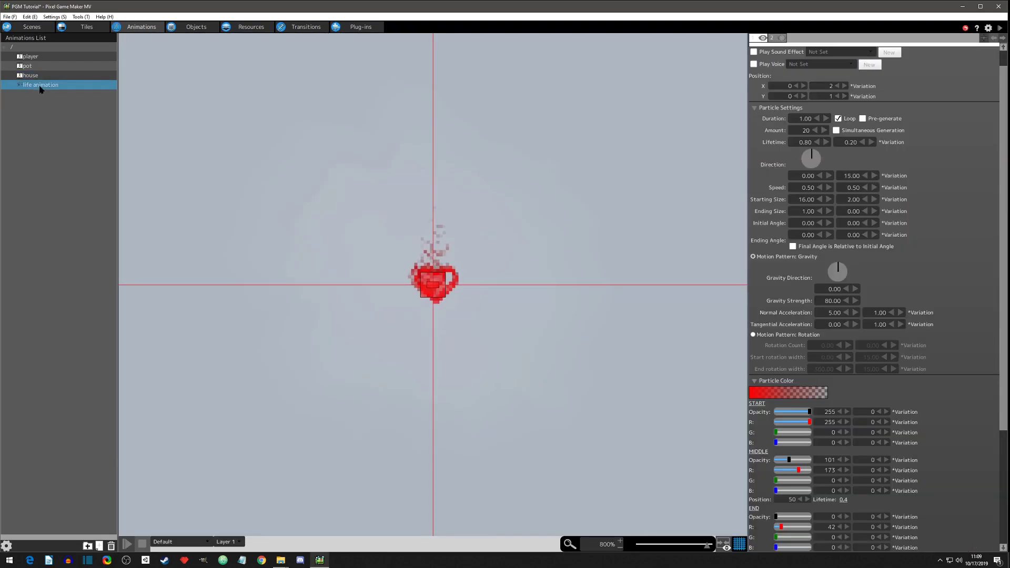
pyautogui.rightClick(39, 88)
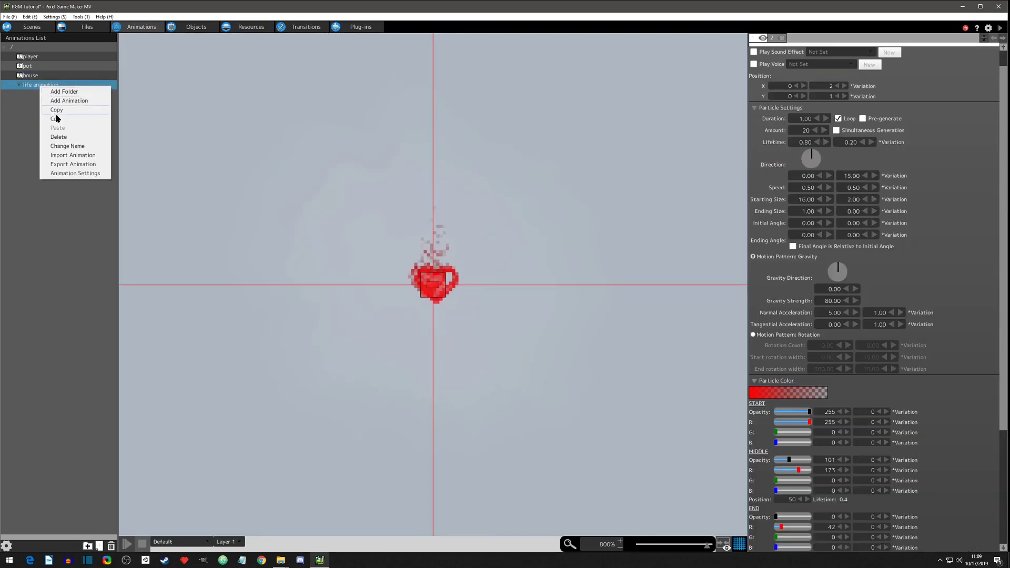
pyautogui.click(63, 150)
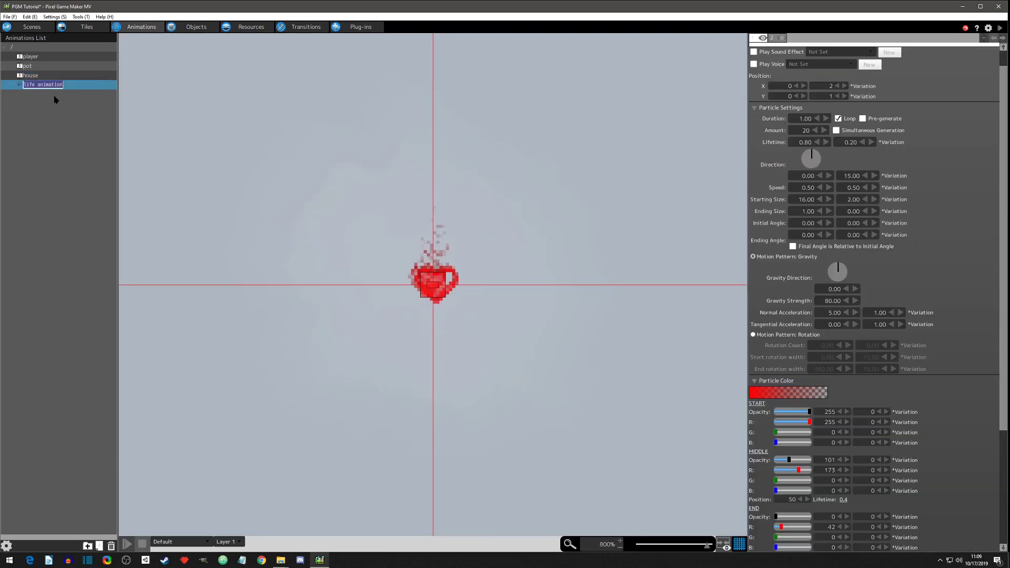
pyautogui.moveTo(37, 85); pyautogui.dragTo(95, 92)
pyautogui.write('particle')
pyautogui.press('Return')
pyautogui.click(40, 102)
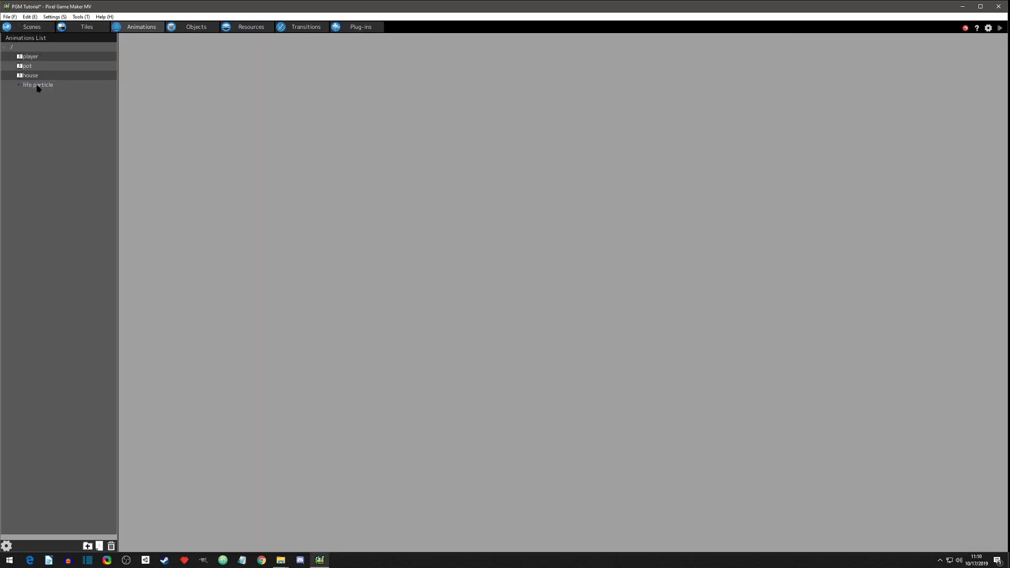
pyautogui.click(42, 86)
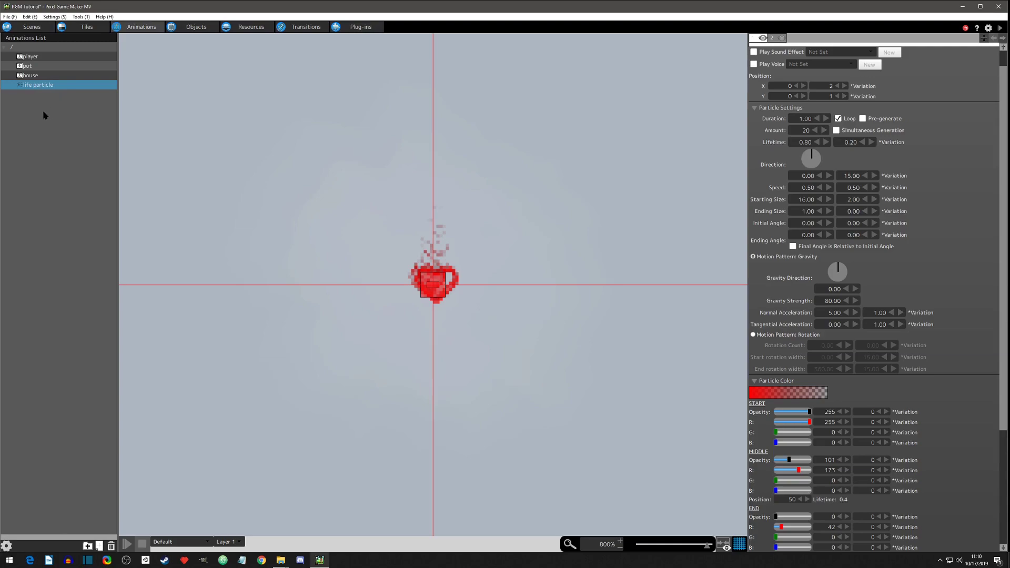
# - Return the particle emitter to X 0 and add a new animation
pyautogui.click(437, 287)
pyautogui.moveTo(438, 287); pyautogui.dragTo(436, 286)
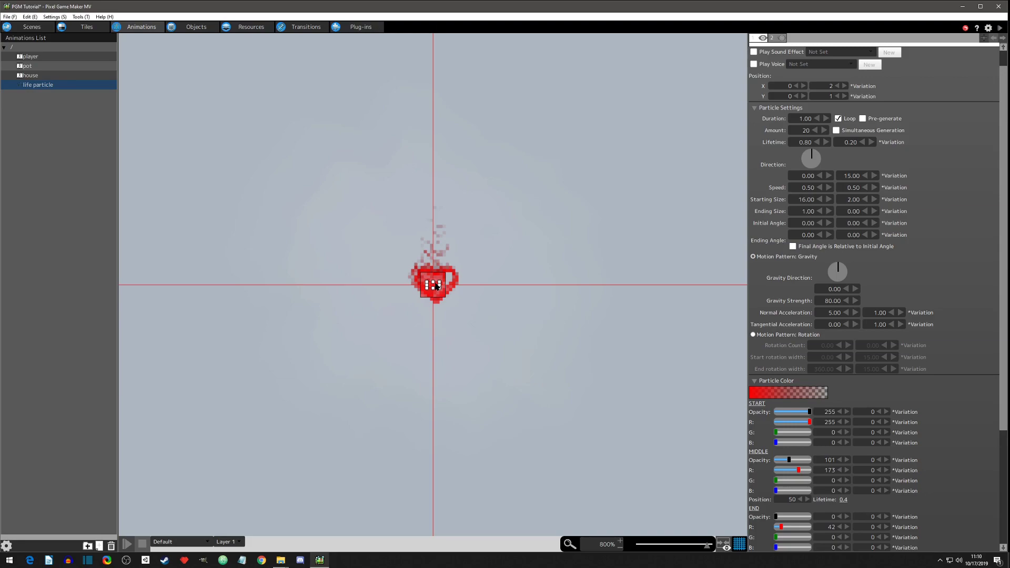
pyautogui.click(37, 140)
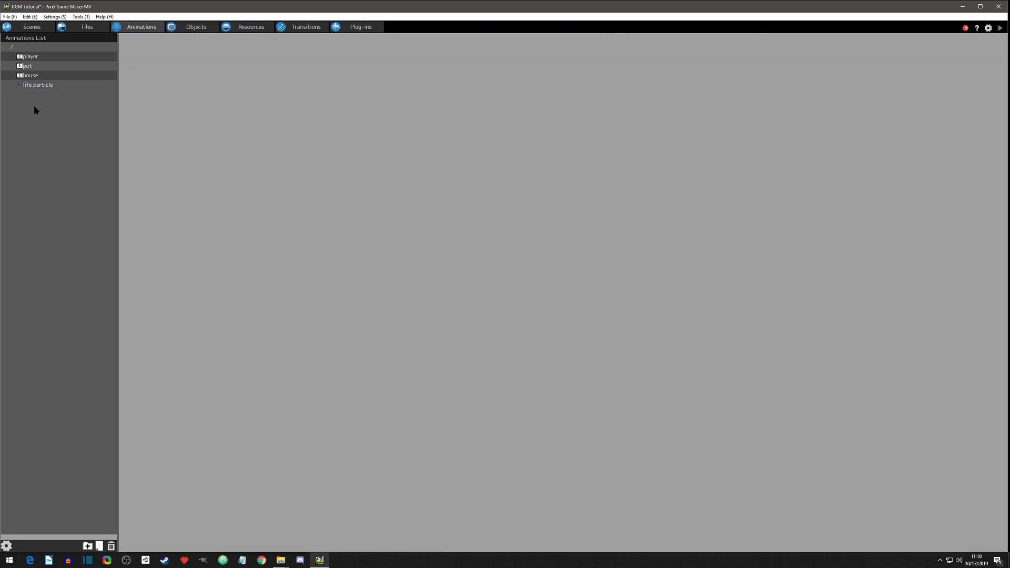
pyautogui.rightClick(35, 107)
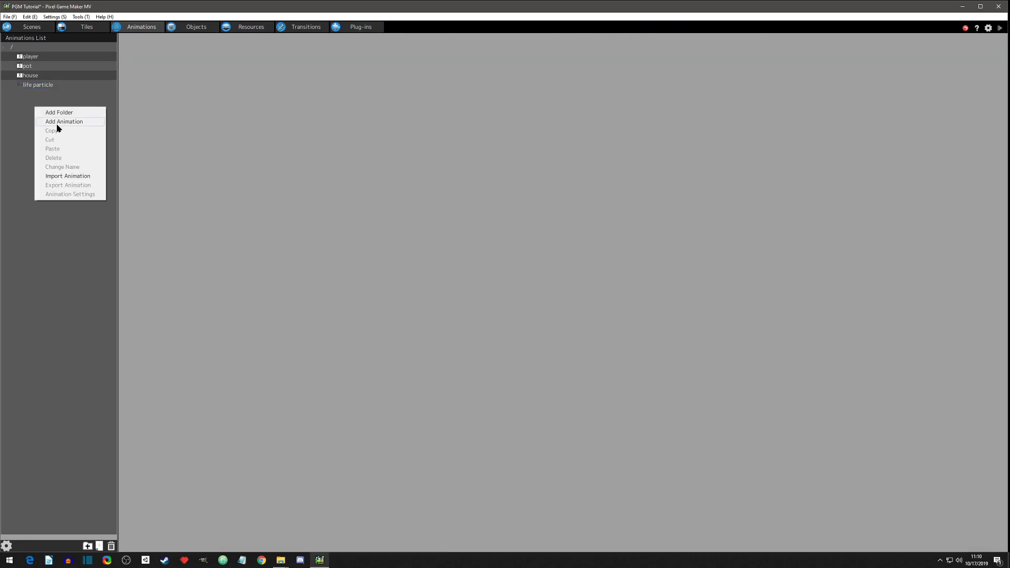
pyautogui.click(58, 122)
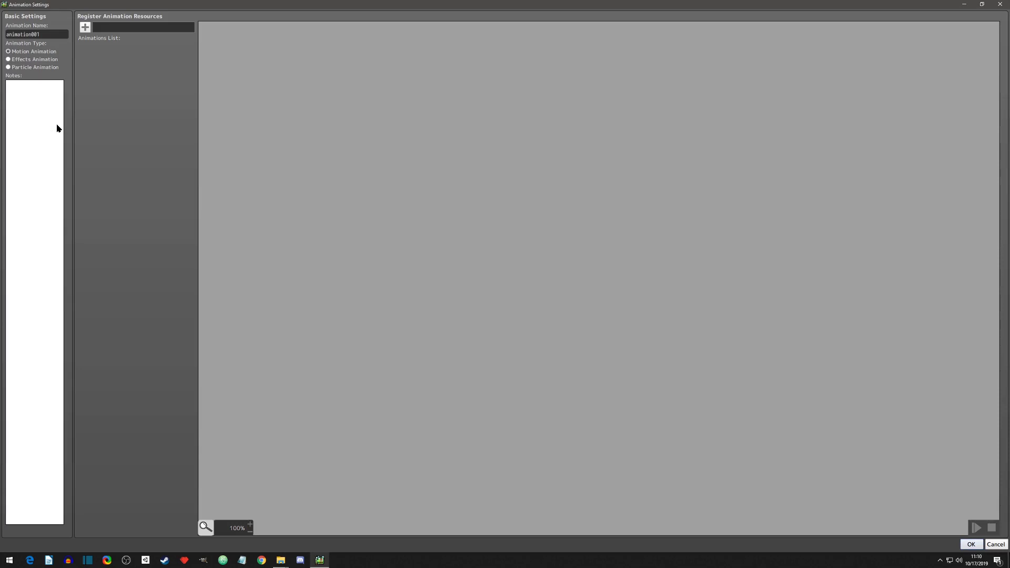
# - Register an image resource for the new animation, name it 'life', and confirm
pyautogui.click(84, 27)
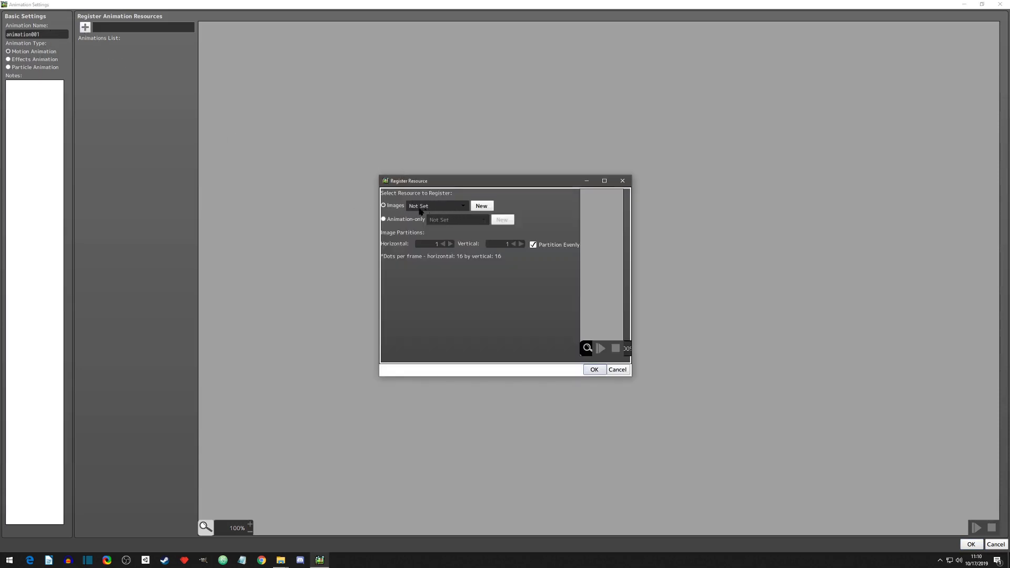
pyautogui.click(401, 220)
pyautogui.click(446, 220)
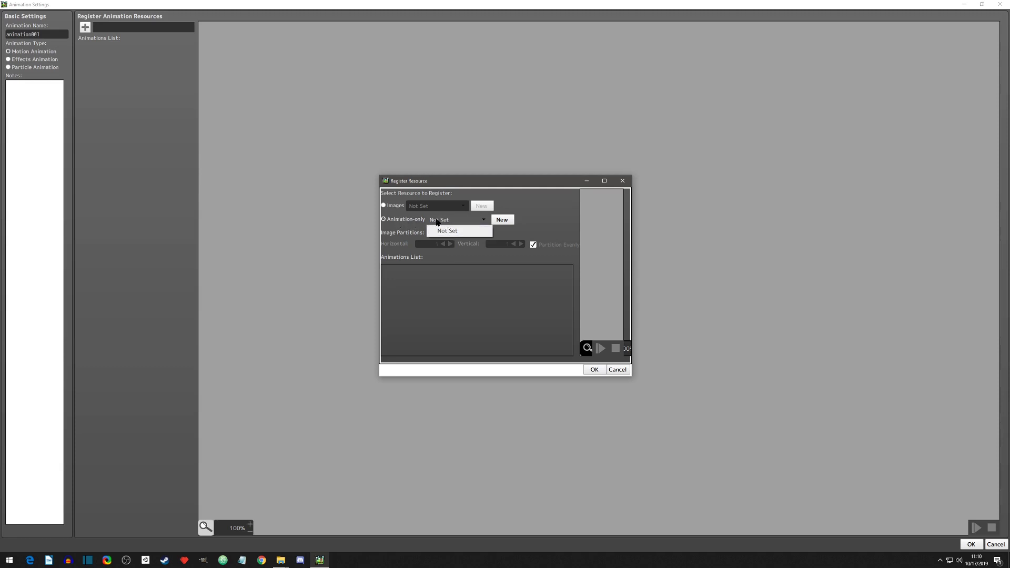
pyautogui.click(384, 206)
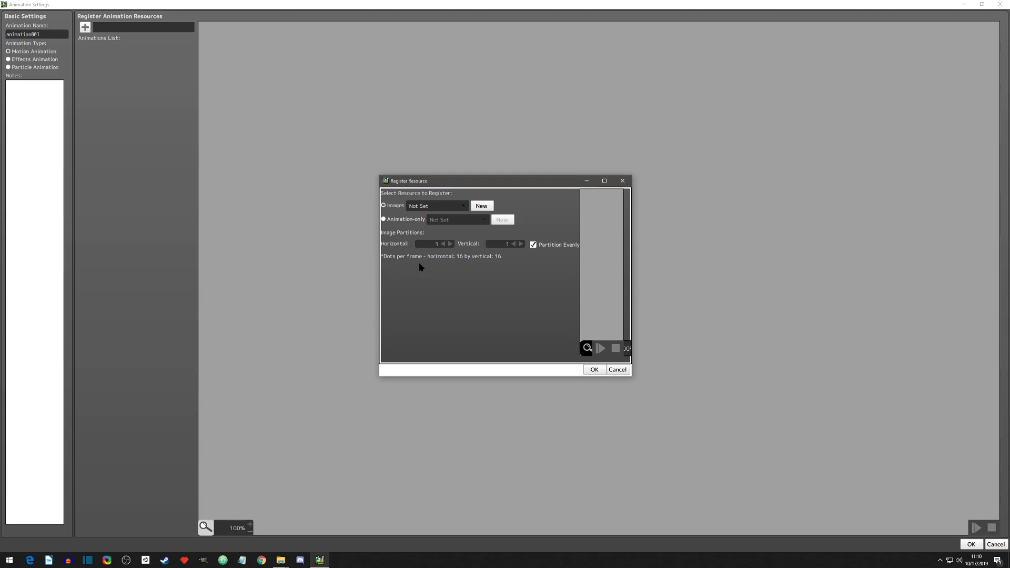
pyautogui.click(594, 371)
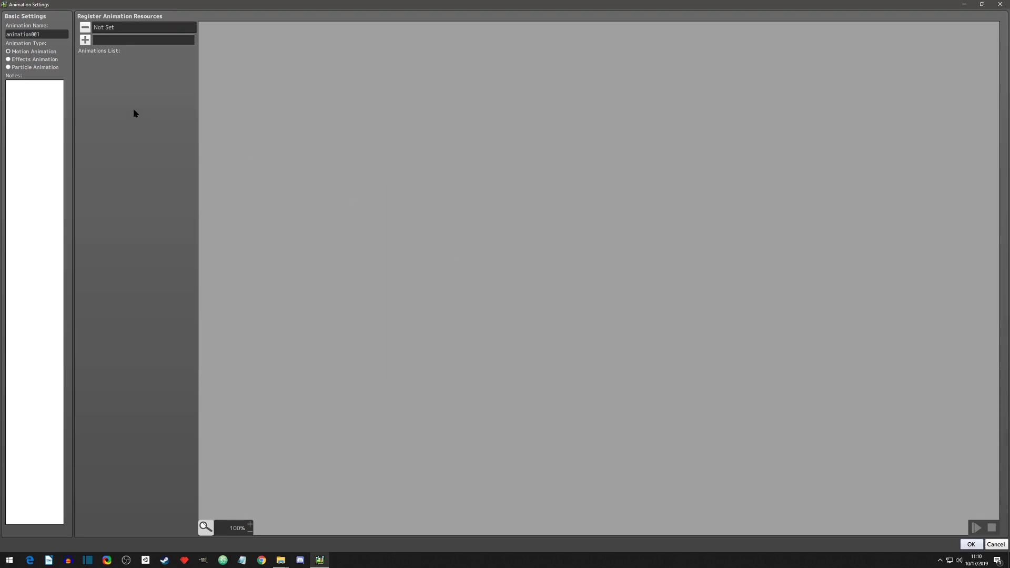
pyautogui.doubleClick(55, 35)
pyautogui.write('life')
pyautogui.click(971, 544)
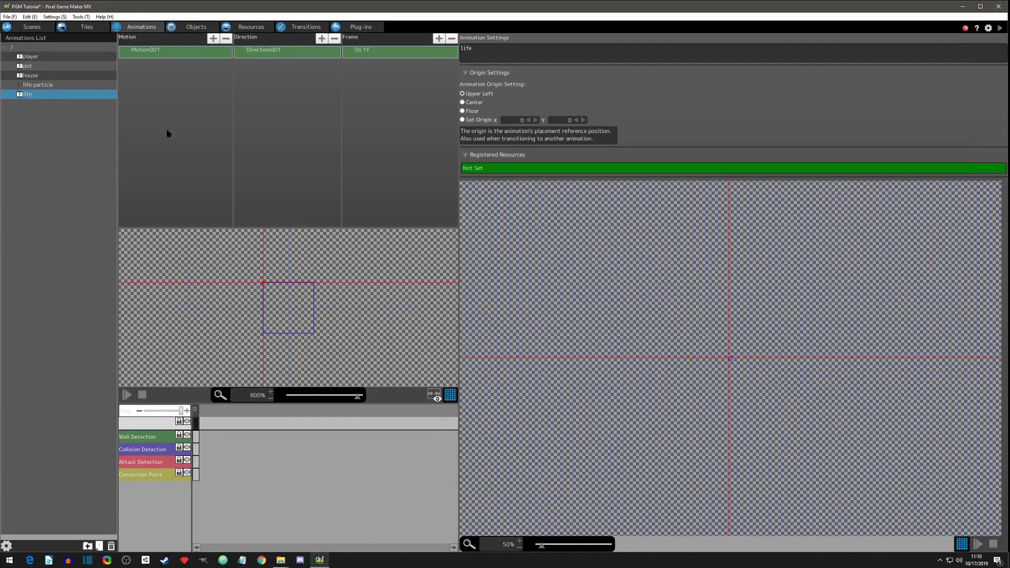
# - Rename Motion001 to 'blank' and Direction001 to 'only'
pyautogui.click(147, 52)
pyautogui.click(147, 52)
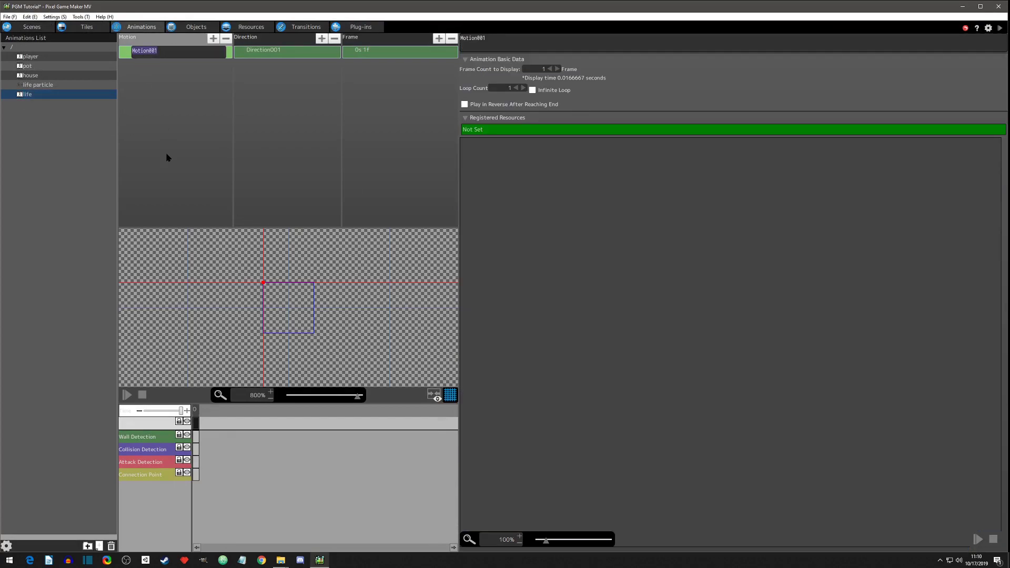
pyautogui.write('blank')
pyautogui.press('Return')
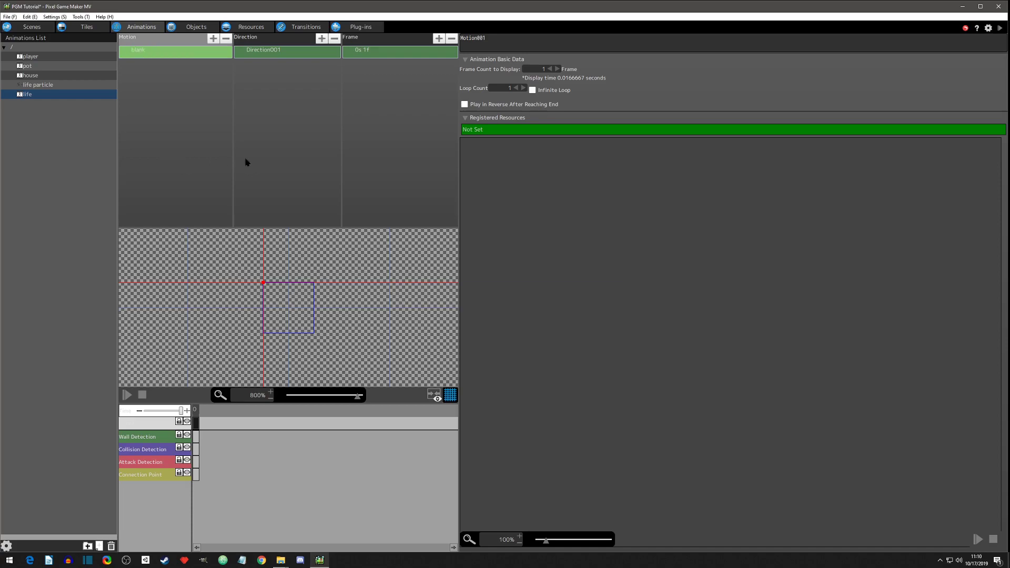
pyautogui.click(270, 54)
pyautogui.click(269, 53)
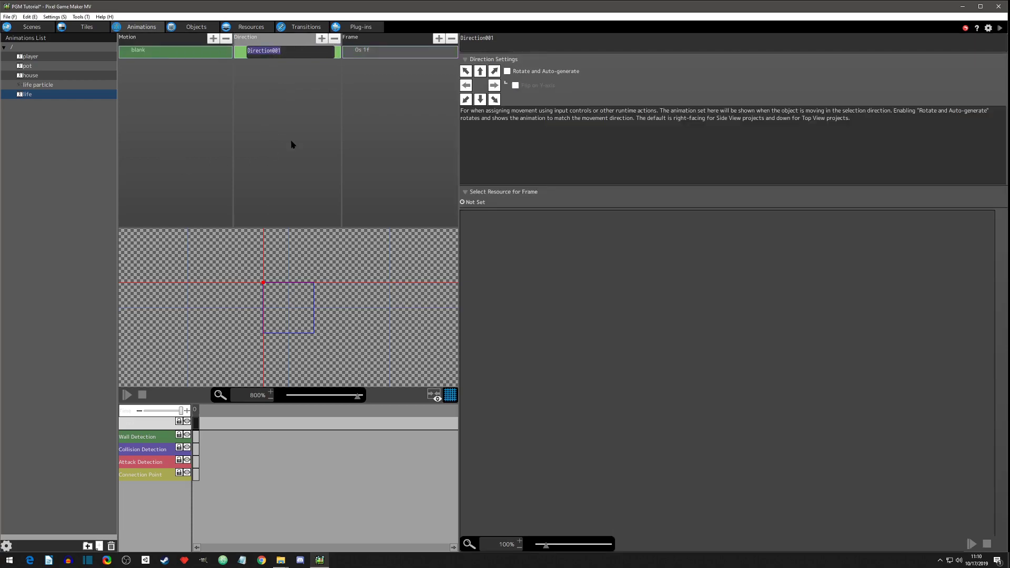
pyautogui.write('only')
pyautogui.press('Return')
# - Set the life animation's Animation Origin Setting to Floor
pyautogui.click(373, 52)
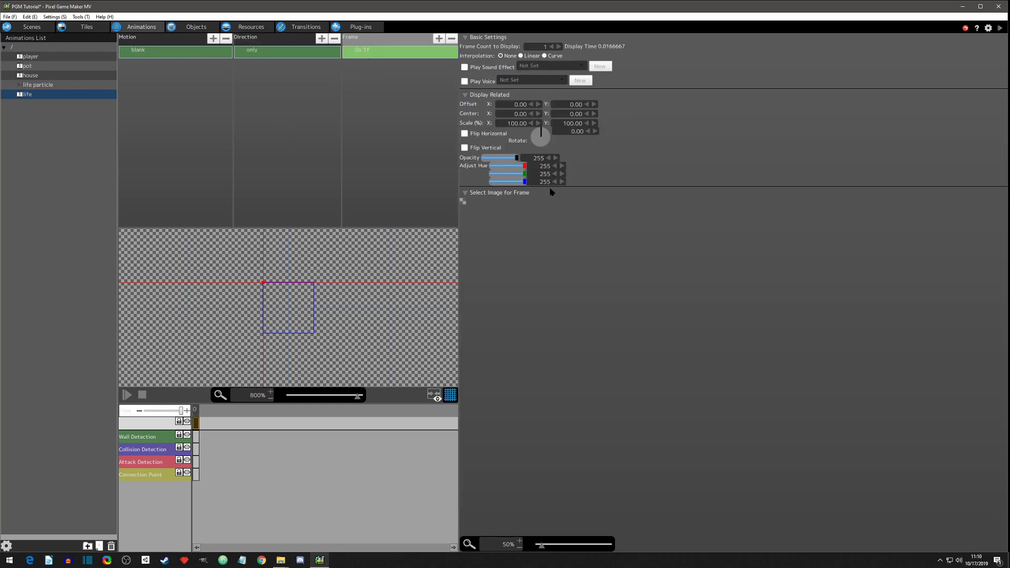
pyautogui.click(178, 55)
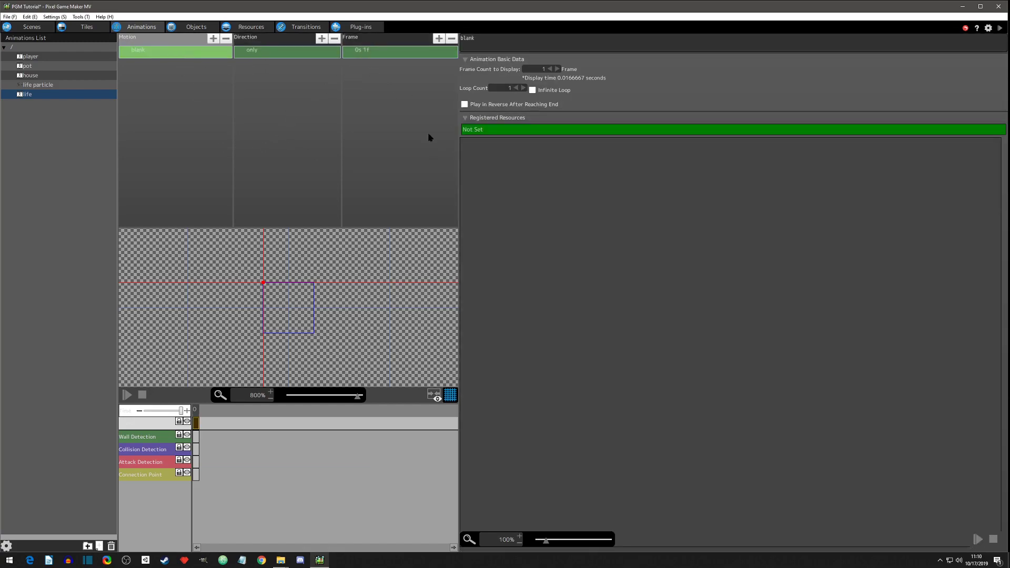
pyautogui.click(47, 96)
pyautogui.click(477, 111)
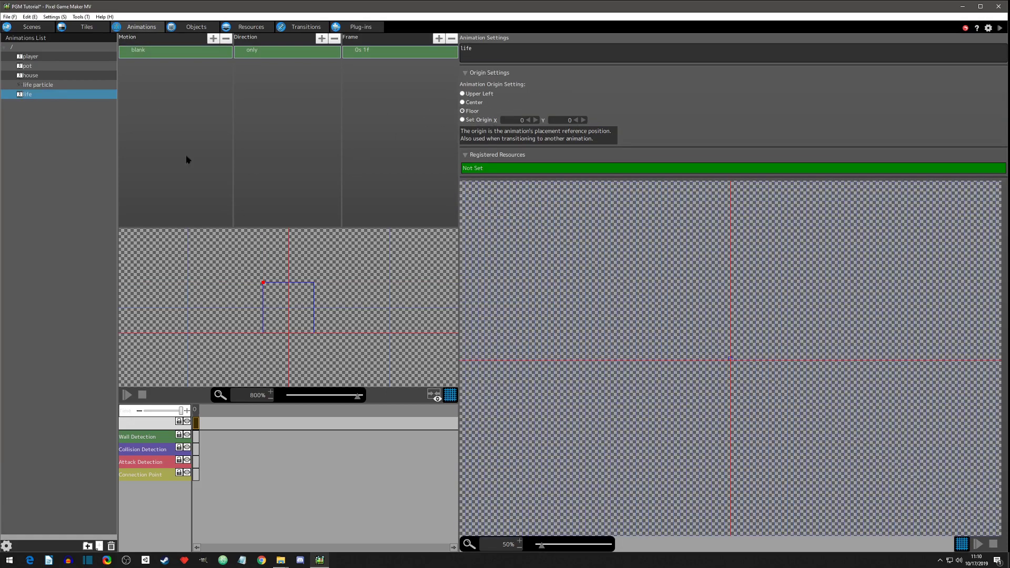
# - Add a 6×5 attack detection area at position 5,2 on the blank motion's frame
pyautogui.click(152, 53)
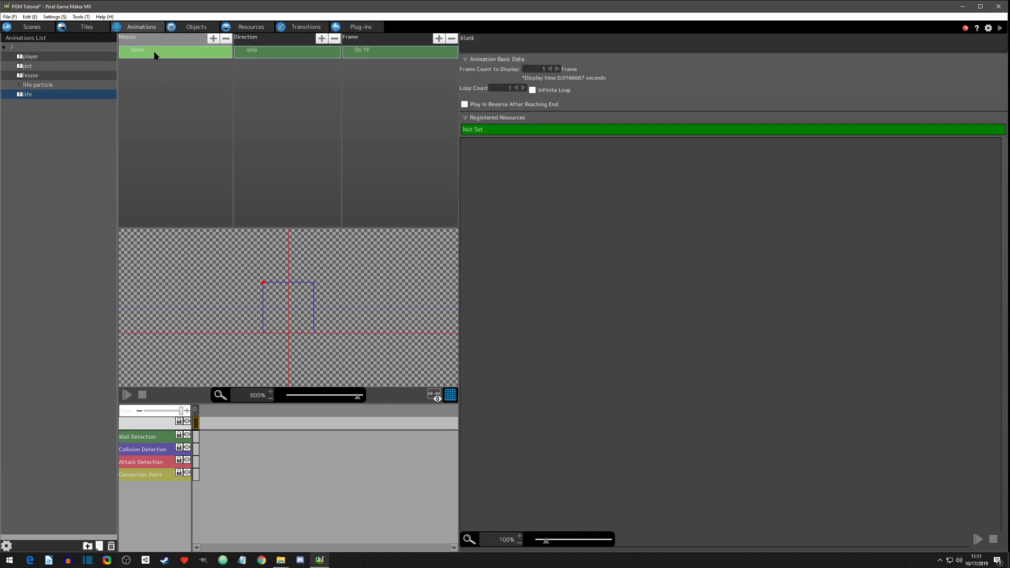
pyautogui.click(196, 463)
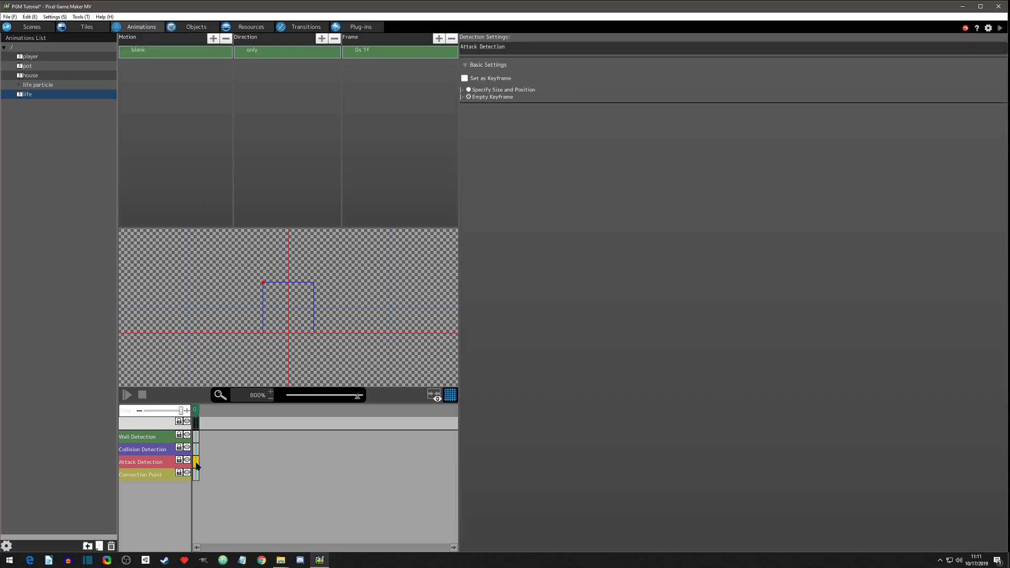
pyautogui.rightClick(196, 465)
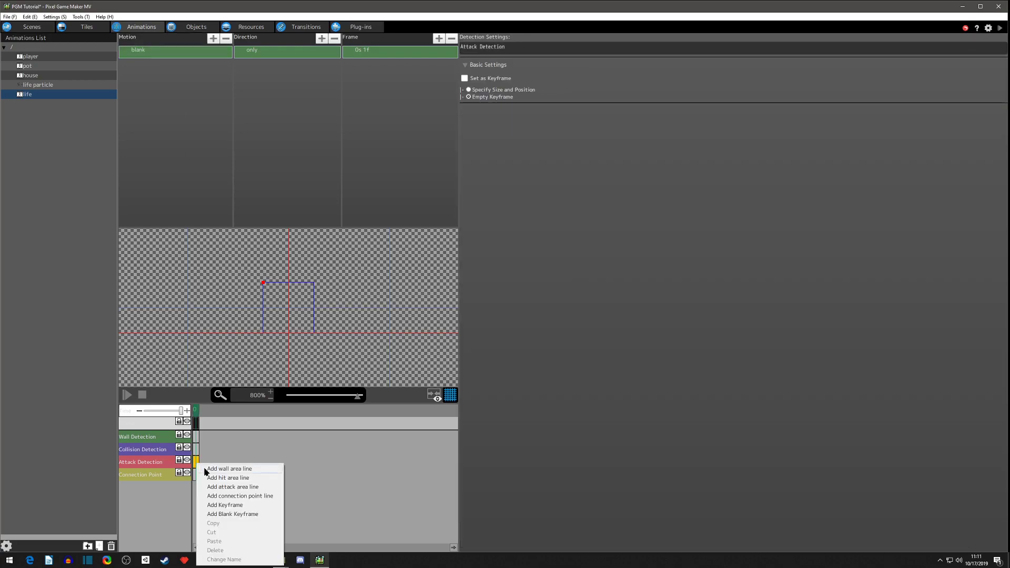
pyautogui.click(225, 506)
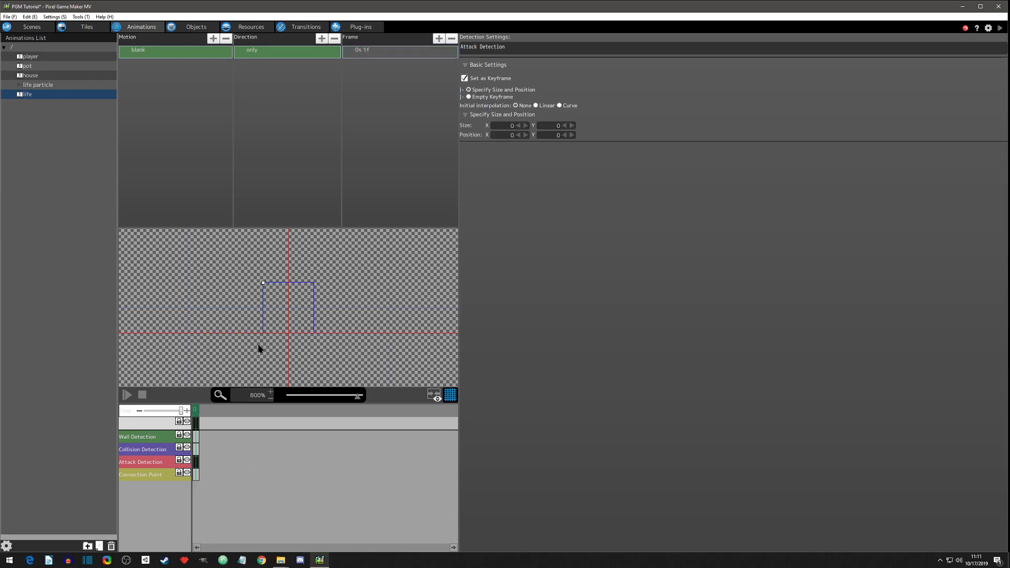
pyautogui.moveTo(263, 284); pyautogui.dragTo(314, 314)
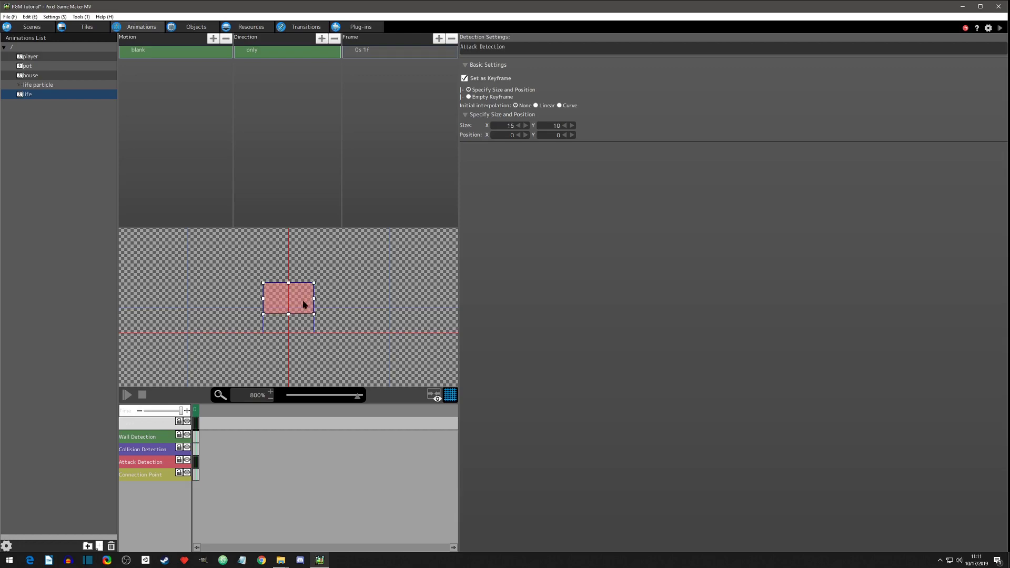
pyautogui.moveTo(289, 284); pyautogui.dragTo(279, 307)
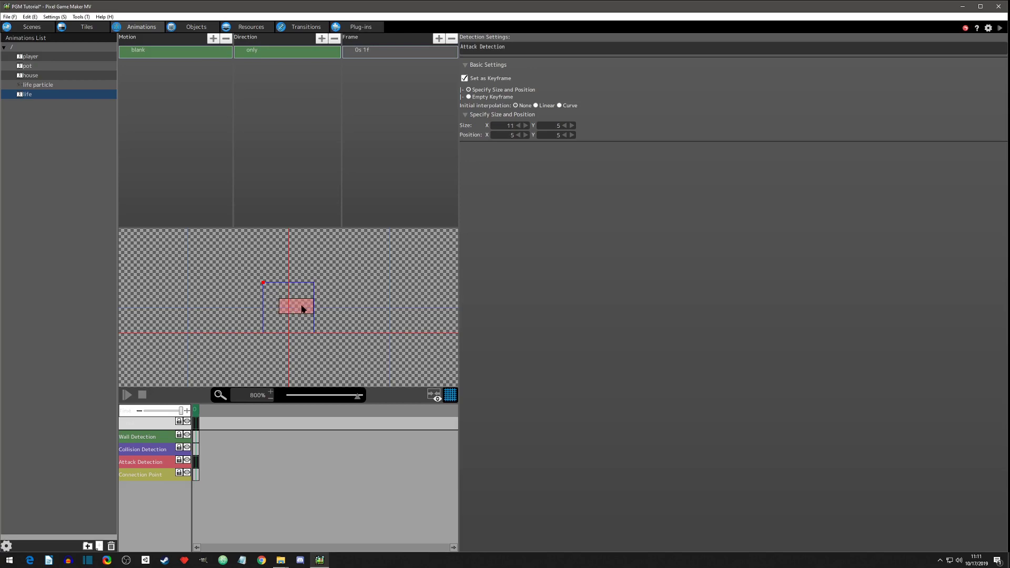
pyautogui.moveTo(314, 307); pyautogui.dragTo(292, 302)
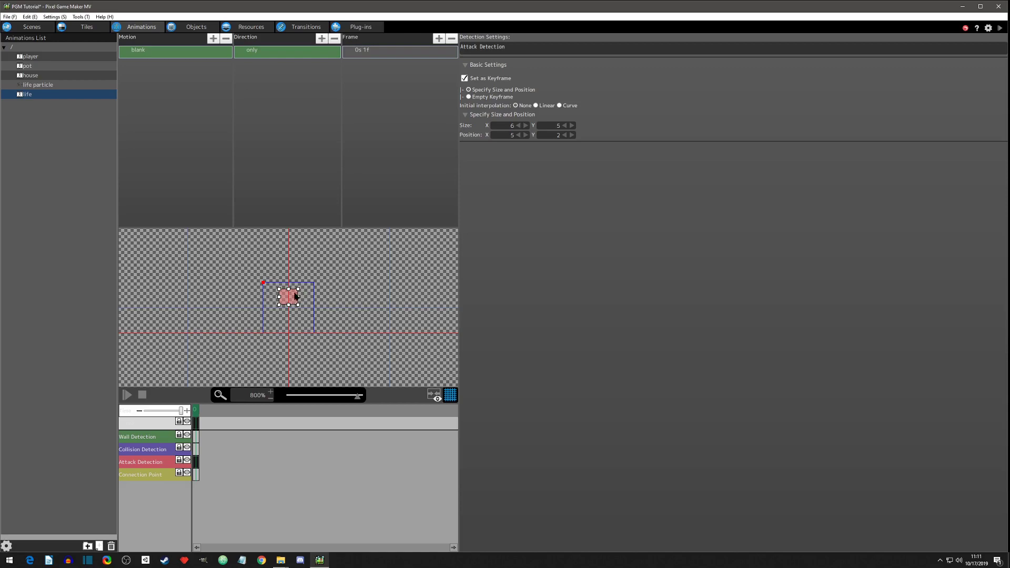
# - Check the life animation's direction, frame and settings and the life particle, then go to Objects
pyautogui.click(285, 54)
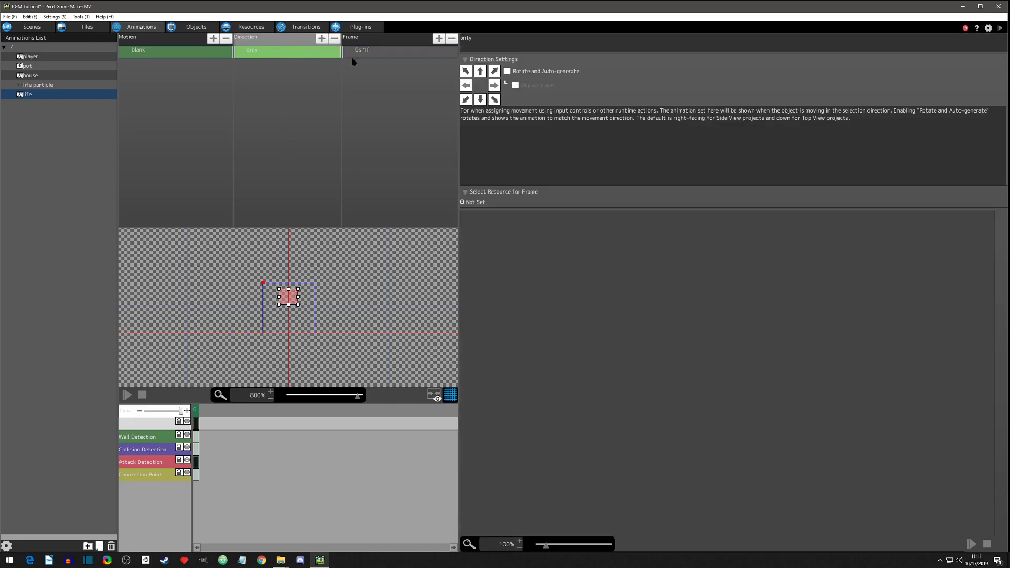
pyautogui.click(374, 55)
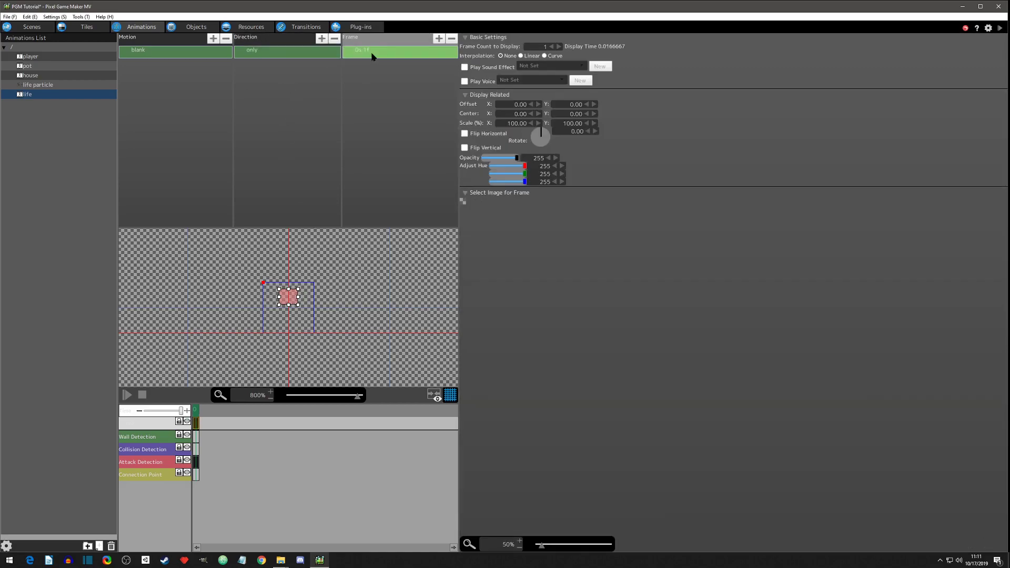
pyautogui.click(41, 96)
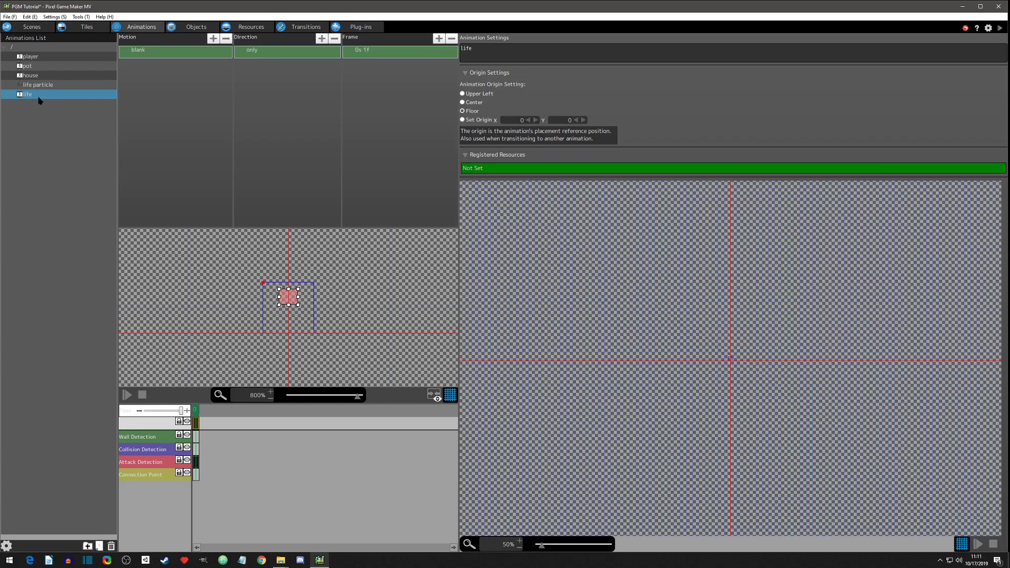
pyautogui.click(40, 88)
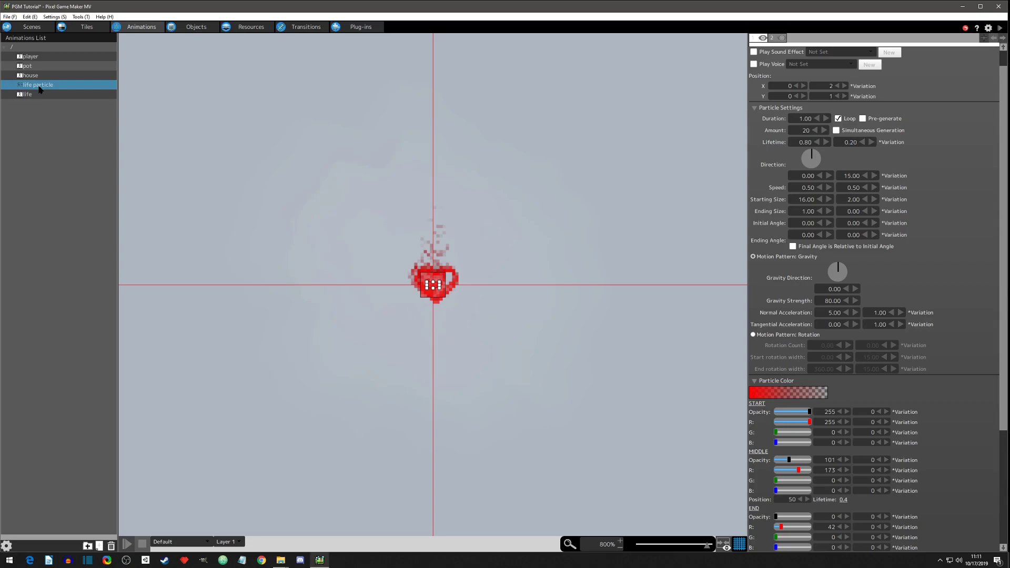
pyautogui.click(194, 28)
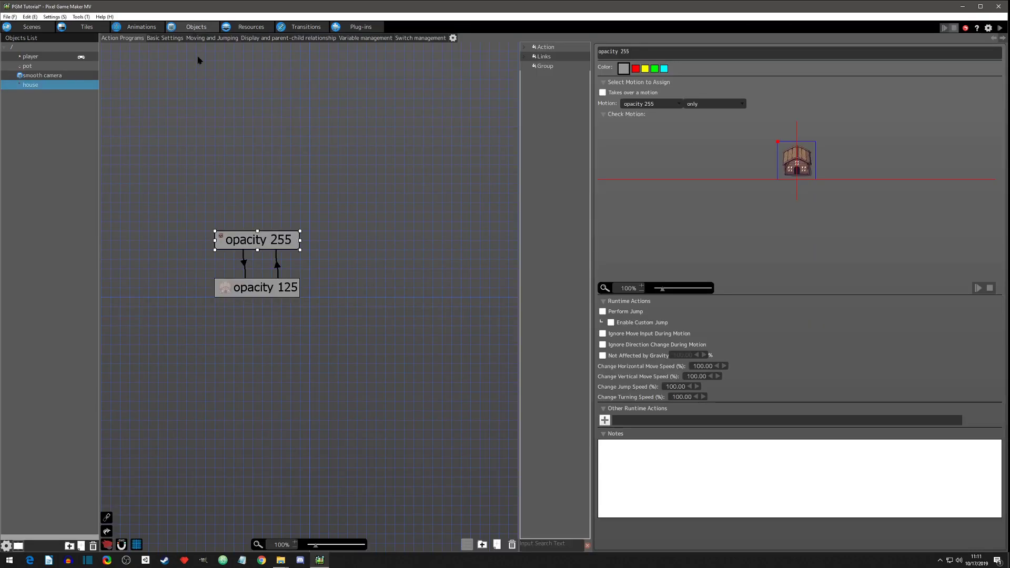
# - Move pot to the bottom of the Objects list and add a new object named life
pyautogui.click(28, 67)
pyautogui.moveTo(30, 68); pyautogui.dragTo(30, 90)
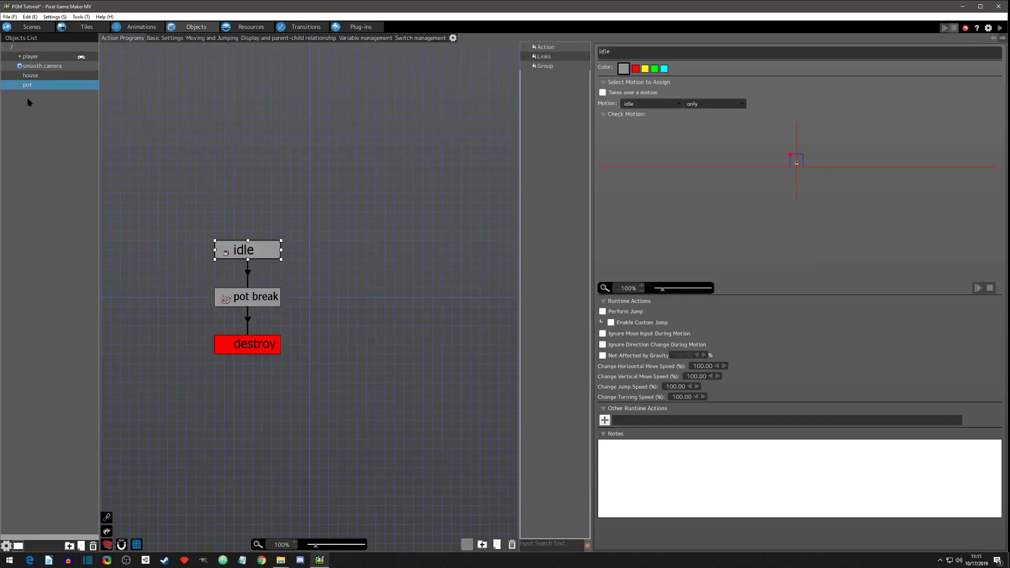
pyautogui.click(27, 99)
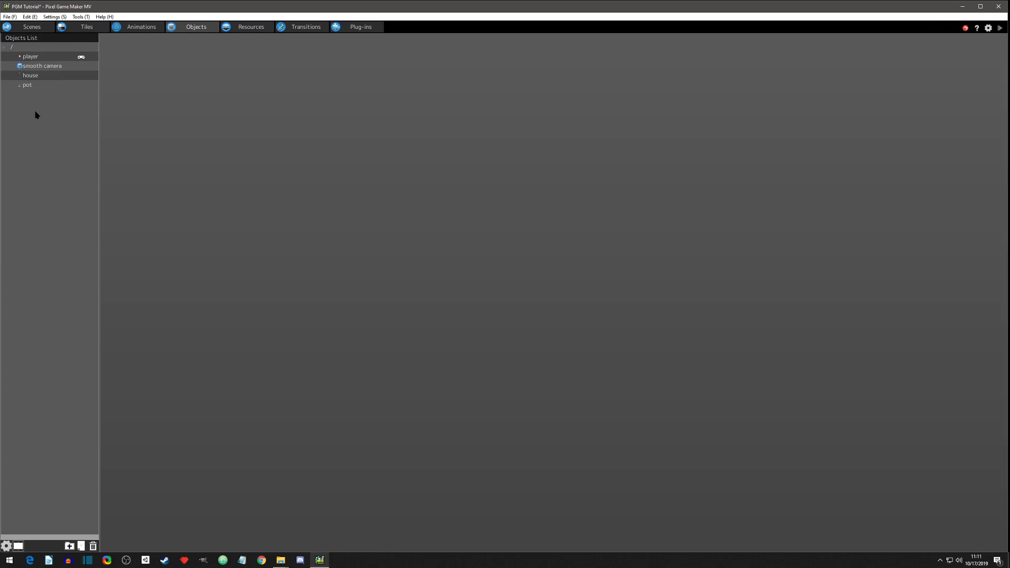
pyautogui.rightClick(35, 112)
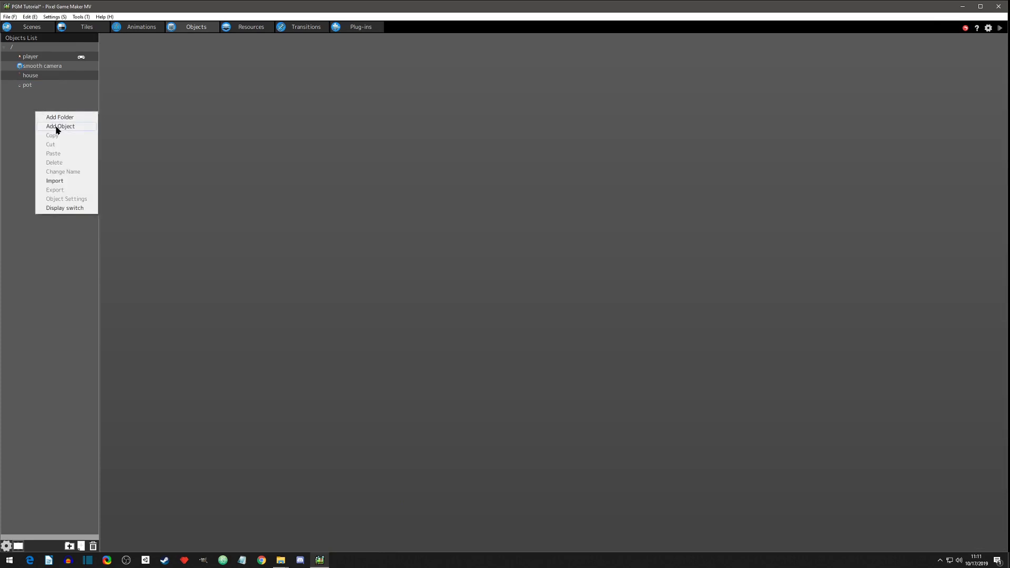
pyautogui.click(56, 127)
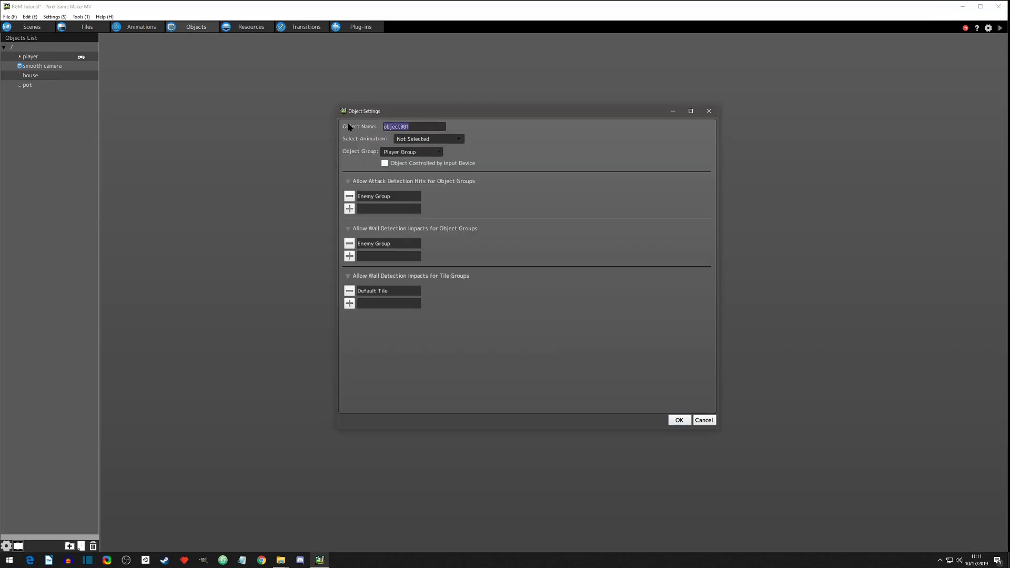
pyautogui.write('life')
# - Give life the life animation and allow attack hits only from Player Group instead of Enemy Group
pyautogui.click(424, 140)
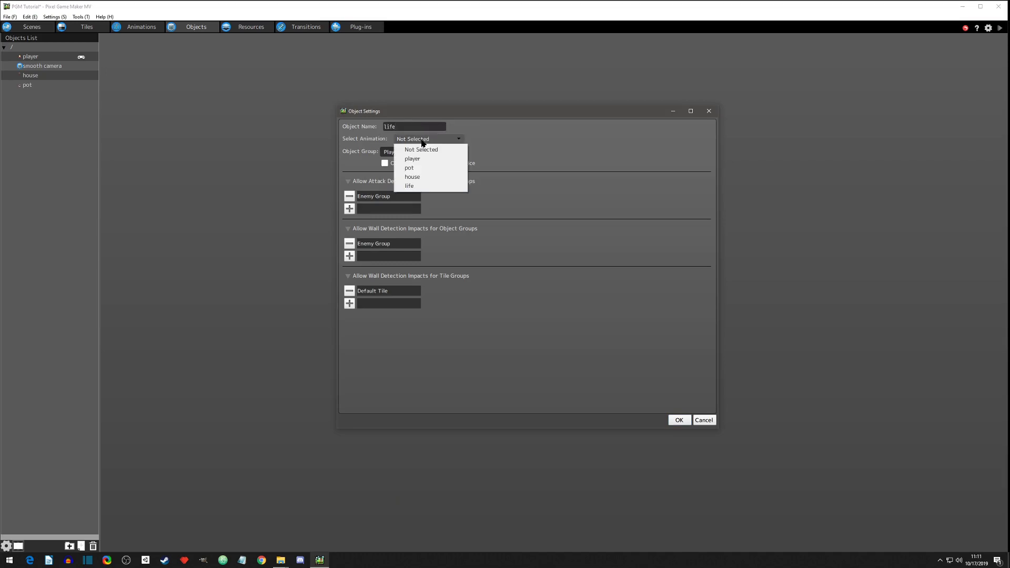
pyautogui.click(415, 188)
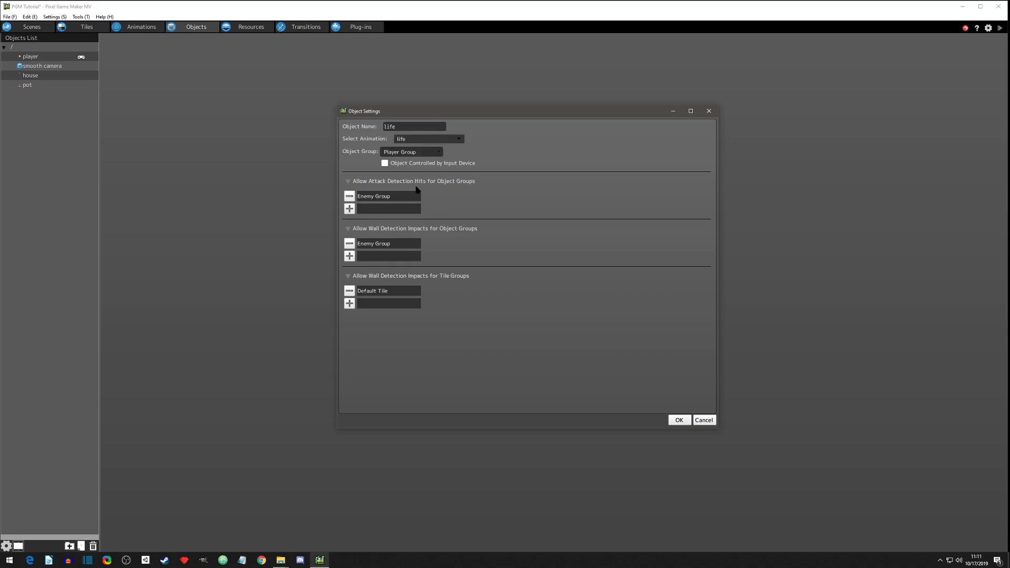
pyautogui.click(404, 157)
pyautogui.click(397, 162)
pyautogui.click(349, 196)
pyautogui.click(350, 196)
pyautogui.click(406, 186)
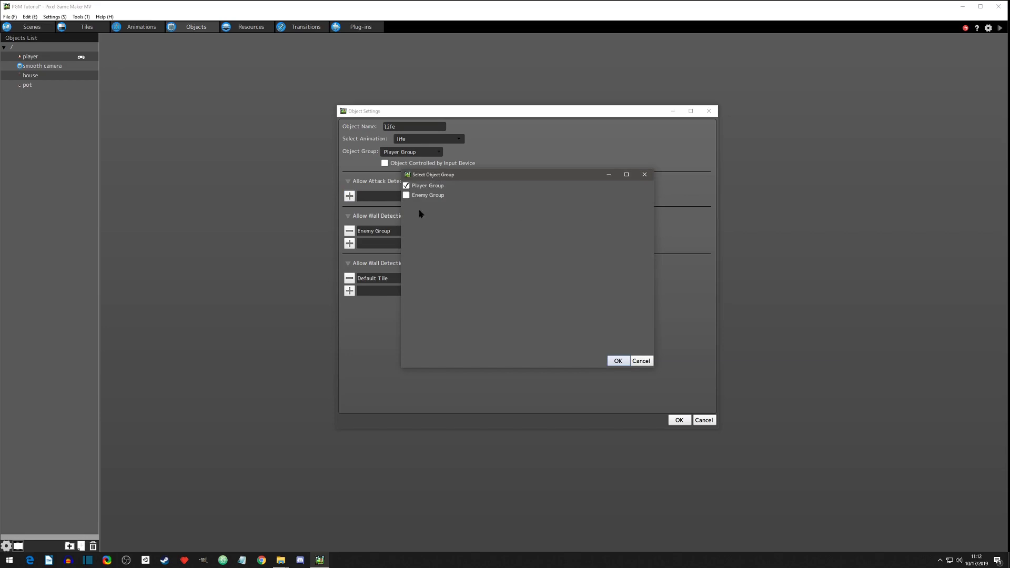
pyautogui.click(618, 361)
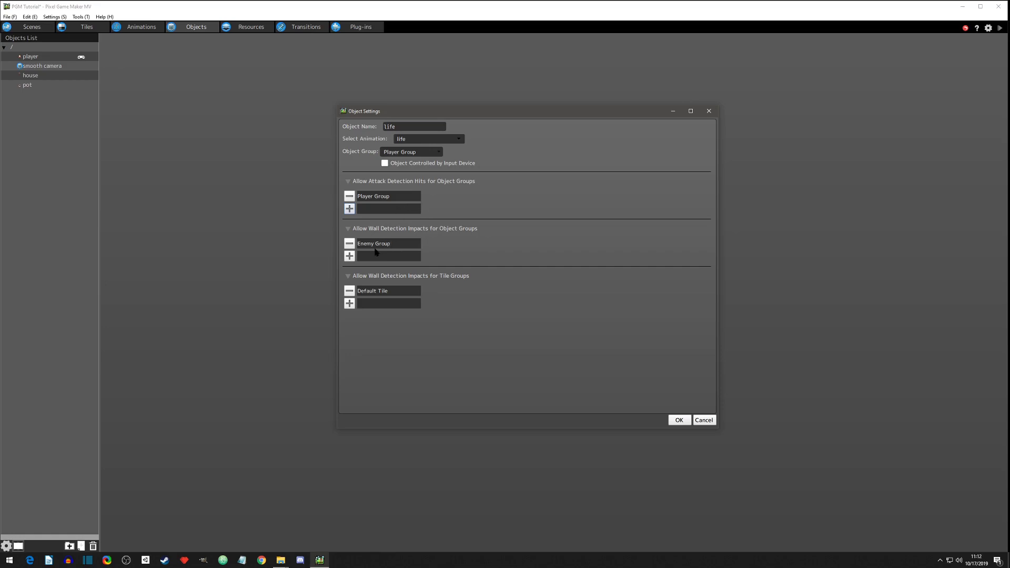
pyautogui.click(684, 422)
pyautogui.click(679, 421)
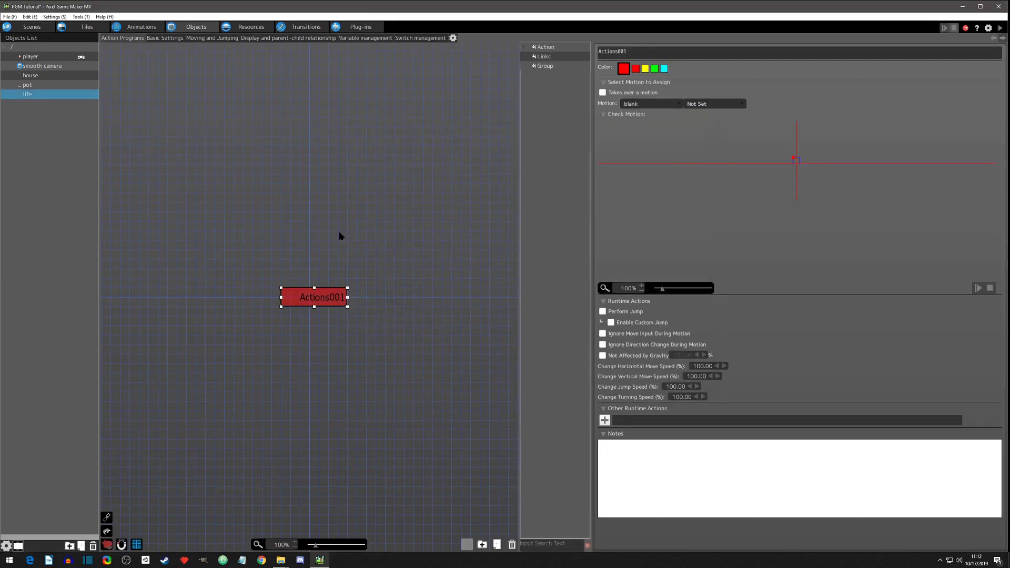
pyautogui.moveTo(313, 304); pyautogui.dragTo(254, 247)
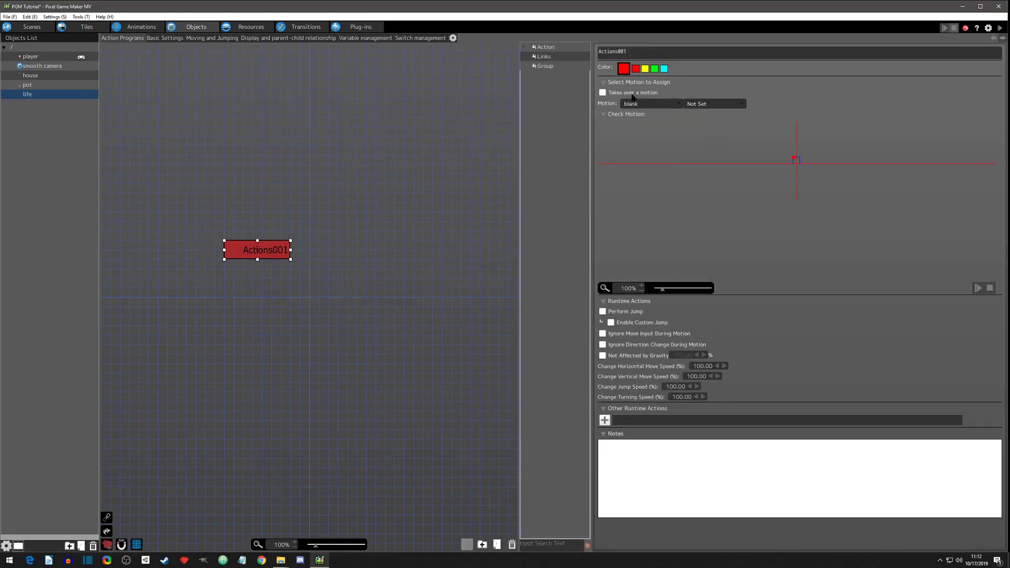
# - Colour the Actions001 node cyan and rename it 'life active'
pyautogui.click(646, 71)
pyautogui.click(665, 71)
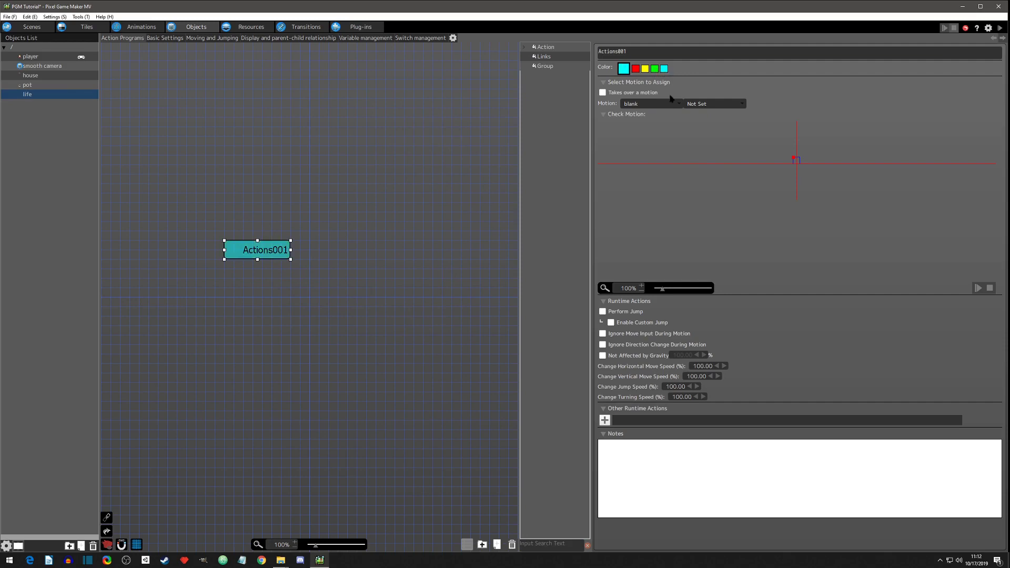
pyautogui.moveTo(264, 248); pyautogui.dragTo(253, 218)
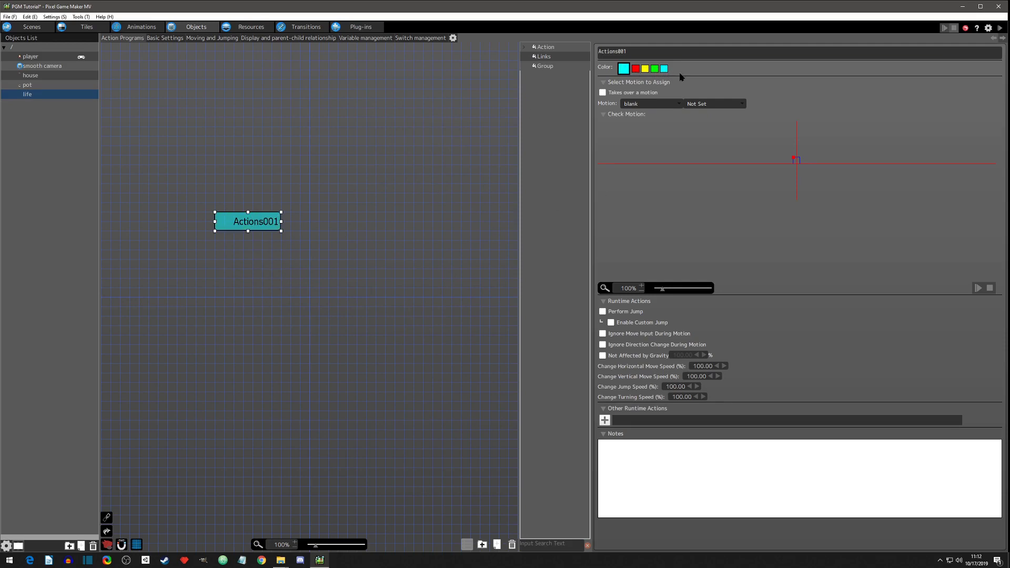
pyautogui.doubleClick(654, 52)
pyautogui.write('life')
pyautogui.press('Return')
# - Set life active's motion to blank with the 'only' direction
pyautogui.click(664, 103)
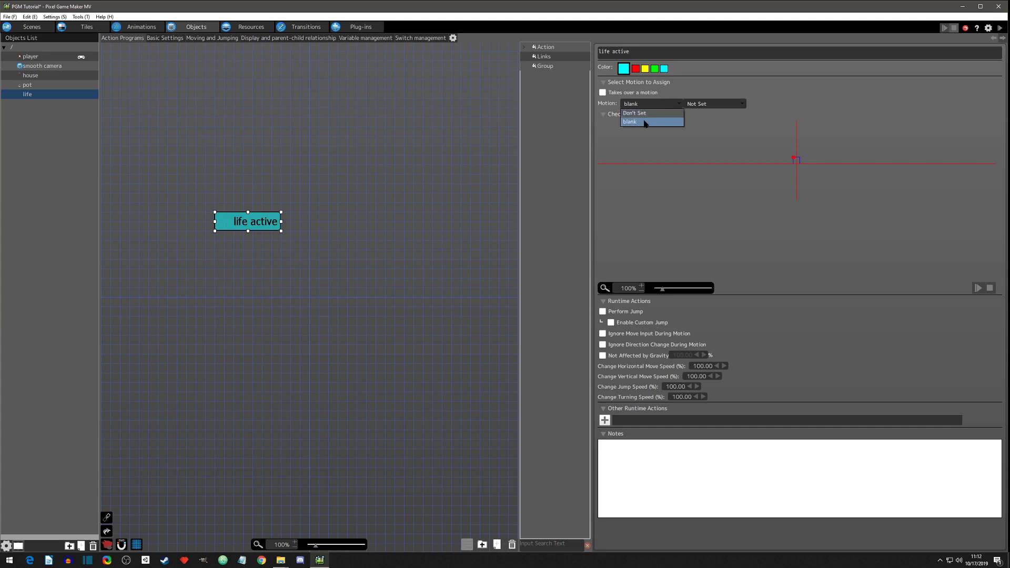
pyautogui.click(704, 106)
pyautogui.click(703, 121)
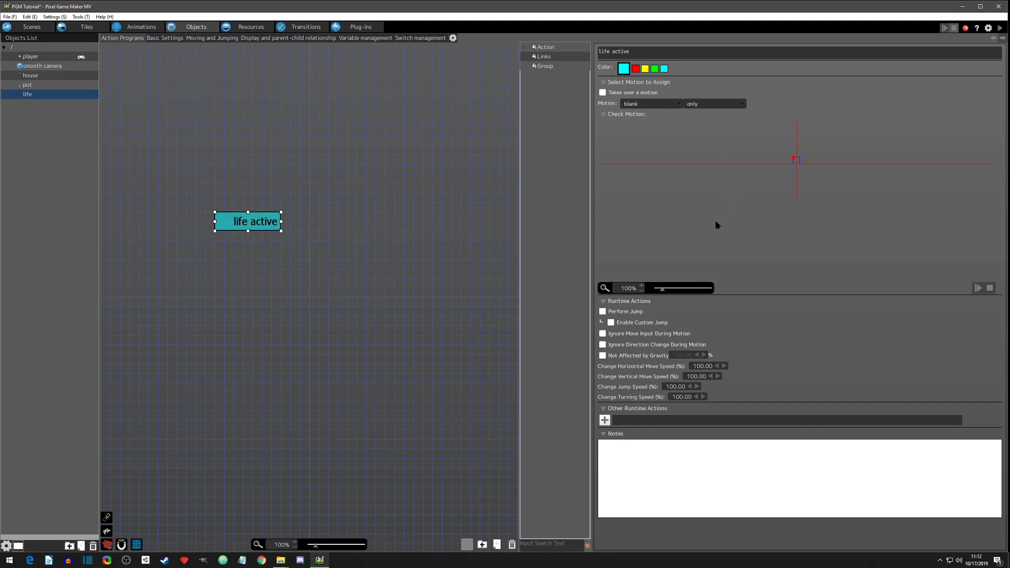
pyautogui.click(279, 265)
pyautogui.click(265, 221)
pyautogui.click(303, 292)
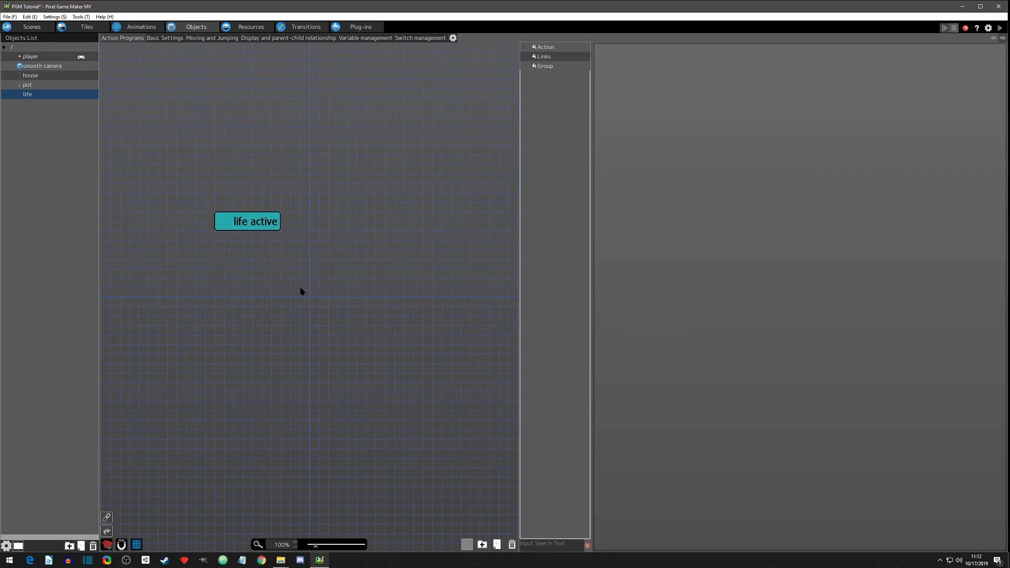
pyautogui.click(256, 228)
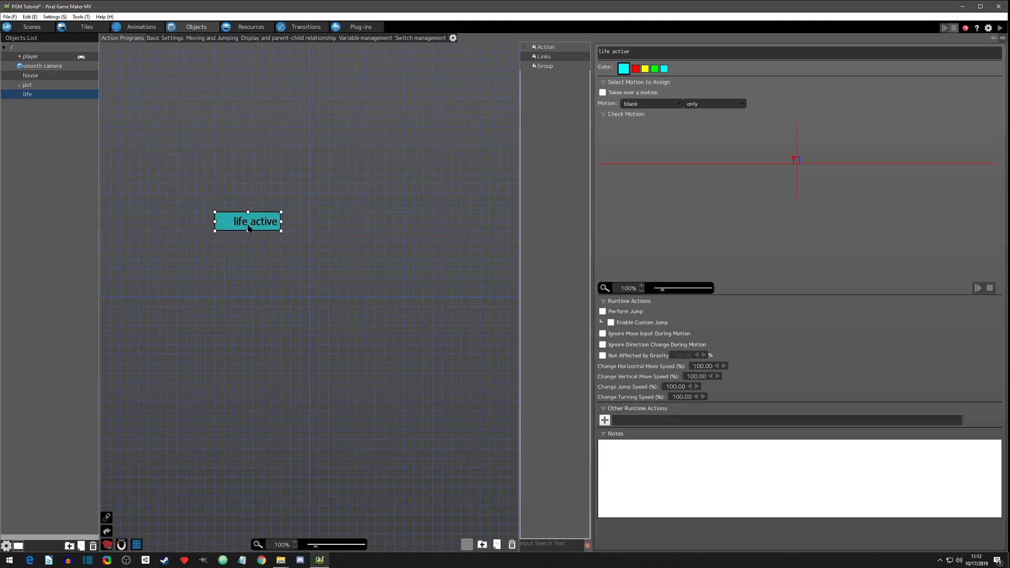
pyautogui.click(252, 270)
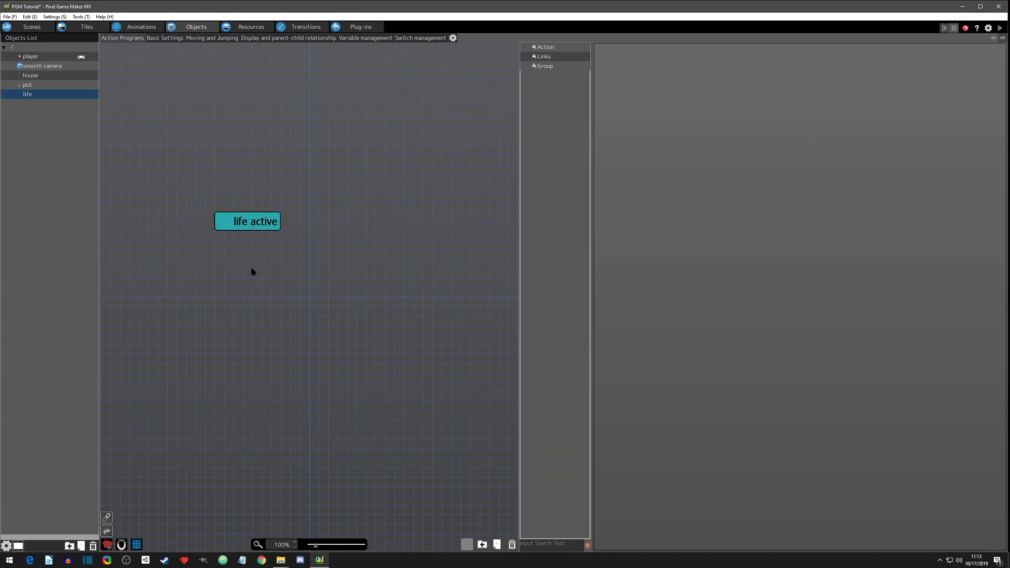
# - Paste a copy of life active below it, renamed 'destroy' and coloured red
pyautogui.hotkey('ctrl', 'v')
pyautogui.click(238, 257)
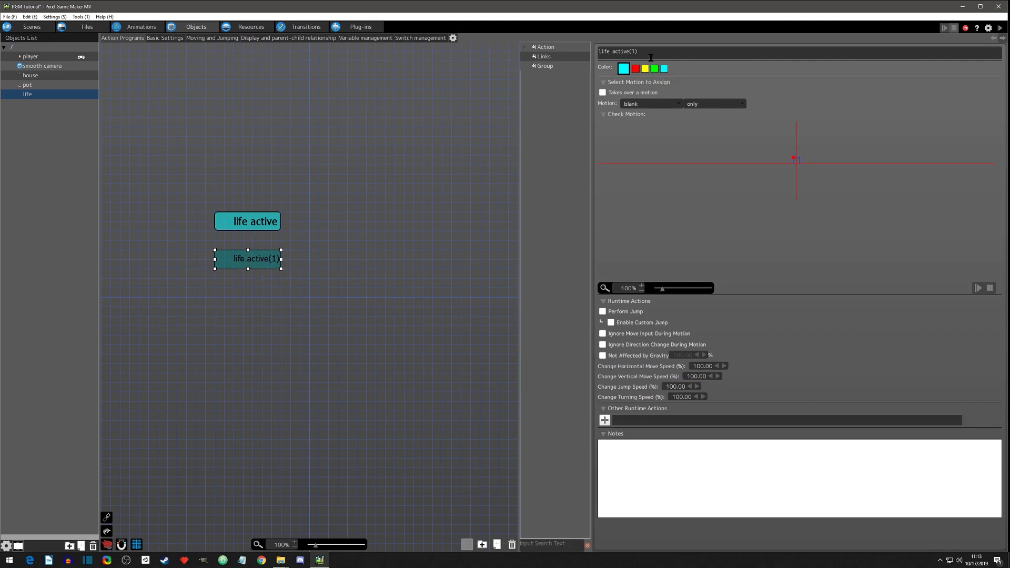
pyautogui.hotkey('shift', 'Left')
pyautogui.hotkey('shift', 'Left')
pyautogui.hotkey('shift', 'Left')
pyautogui.hotkey('shift', 'Left')
pyautogui.hotkey('shift', 'Left')
pyautogui.hotkey('shift', 'Left')
pyautogui.hotkey('shift', 'Left')
pyautogui.hotkey('shift', 'Left')
pyautogui.hotkey('shift', 'Home')
pyautogui.write('destroy')
pyautogui.click(637, 69)
# - Link life active to the destroy action
pyautogui.rightClick(253, 227)
pyautogui.click(268, 233)
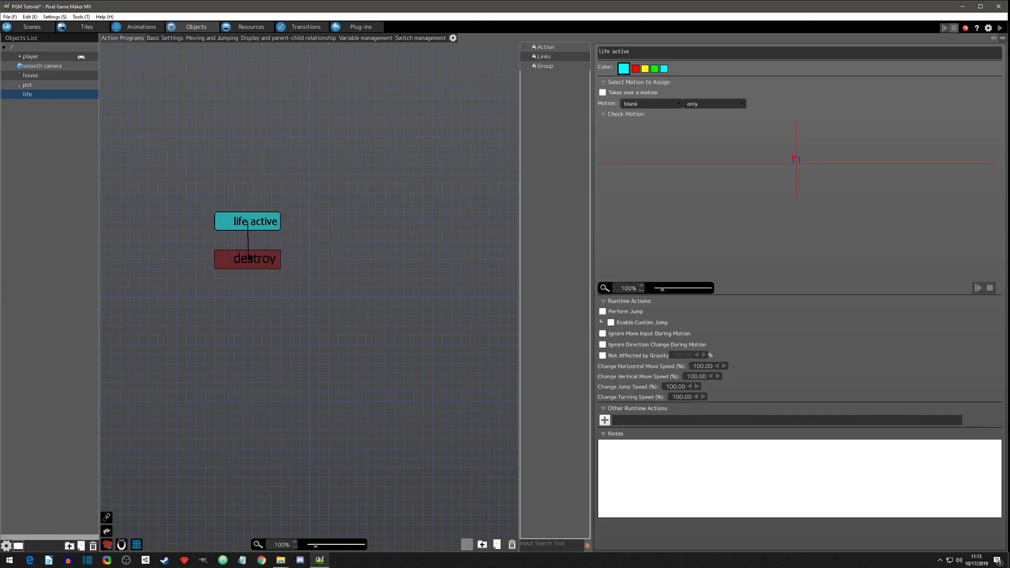
pyautogui.click(250, 257)
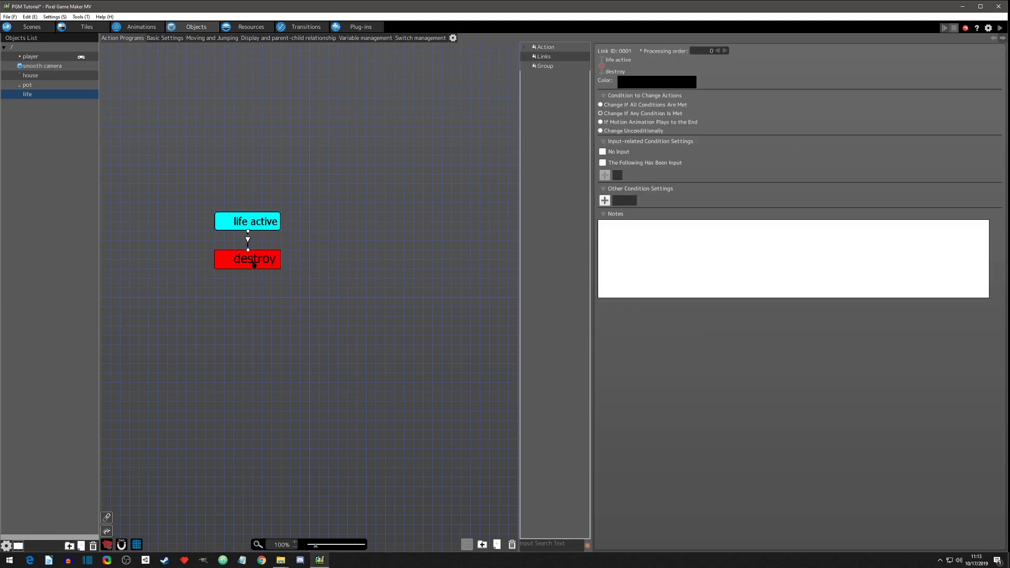
# - Add a link condition: contact with the player object's collision detection from all directions
pyautogui.click(605, 201)
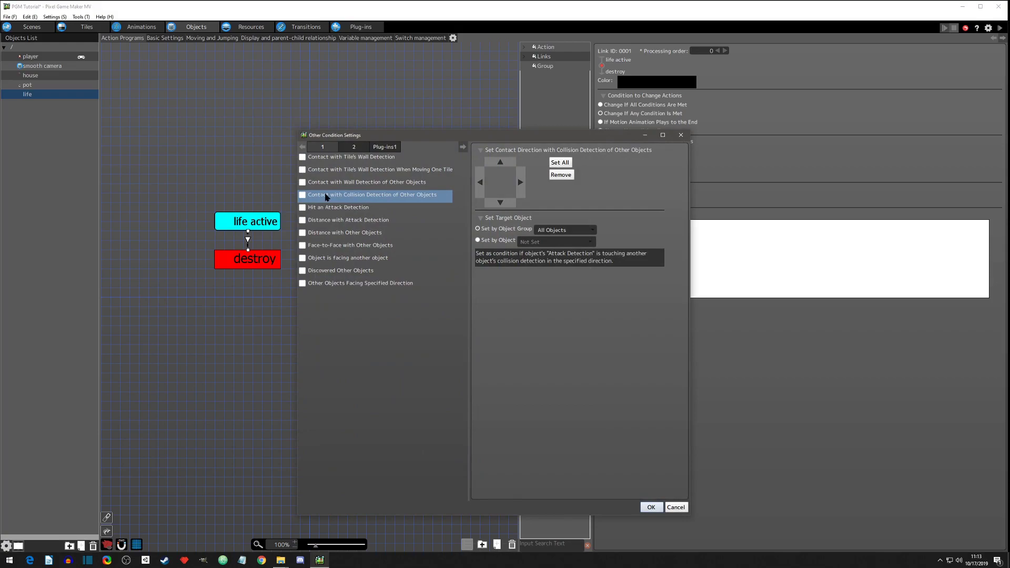
pyautogui.click(302, 195)
pyautogui.click(560, 162)
pyautogui.click(511, 244)
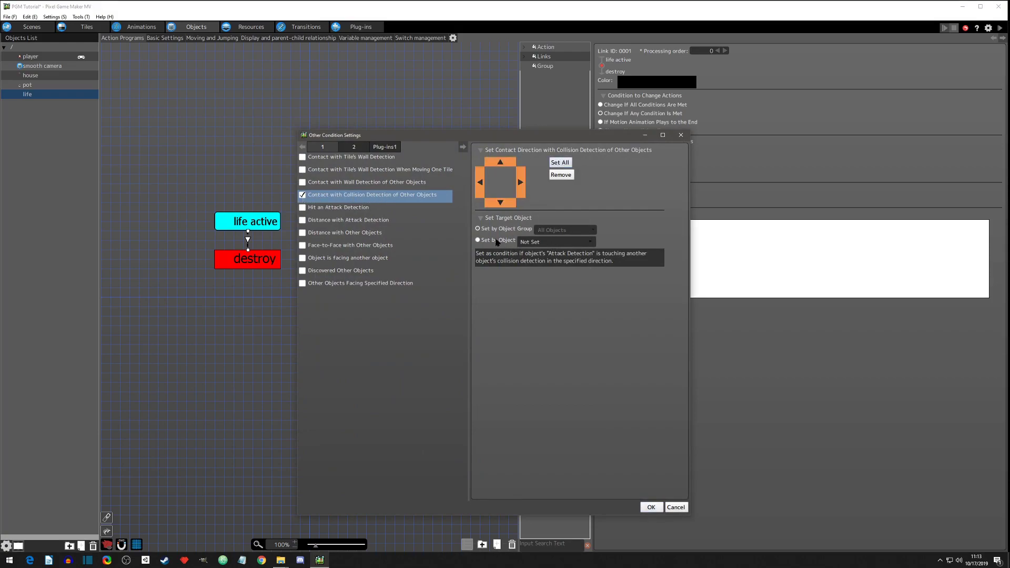
pyautogui.click(534, 242)
pyautogui.click(534, 283)
pyautogui.click(651, 507)
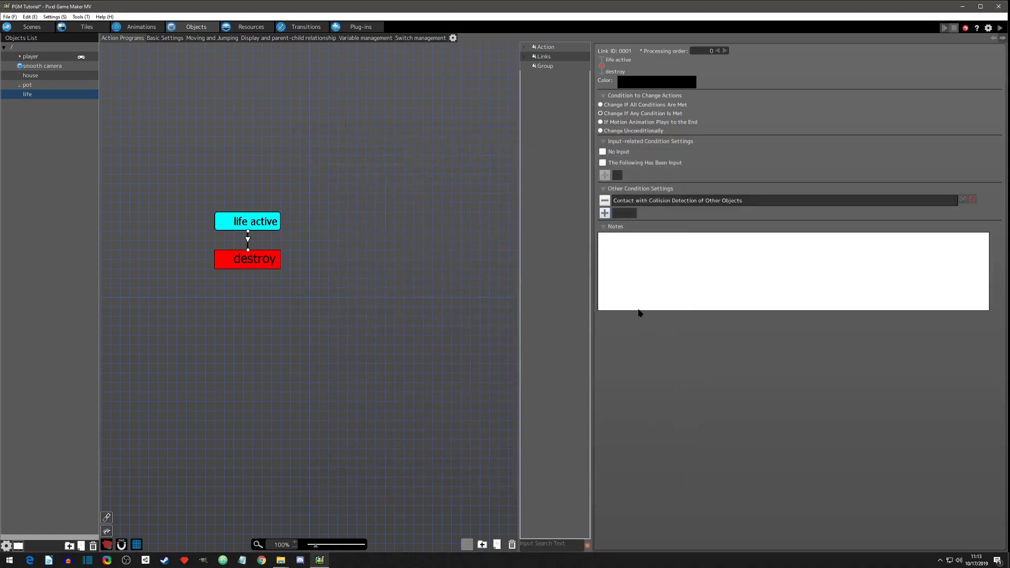
pyautogui.click(266, 260)
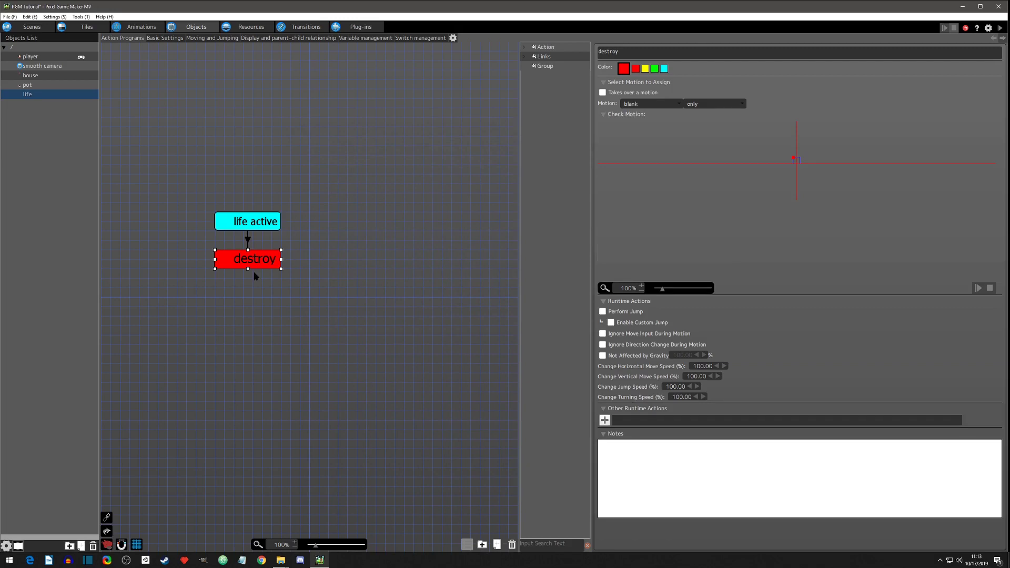
# - Give life's destroy action a Destroy Object runtime action, then show the pot object's program
pyautogui.click(605, 420)
pyautogui.click(180, 281)
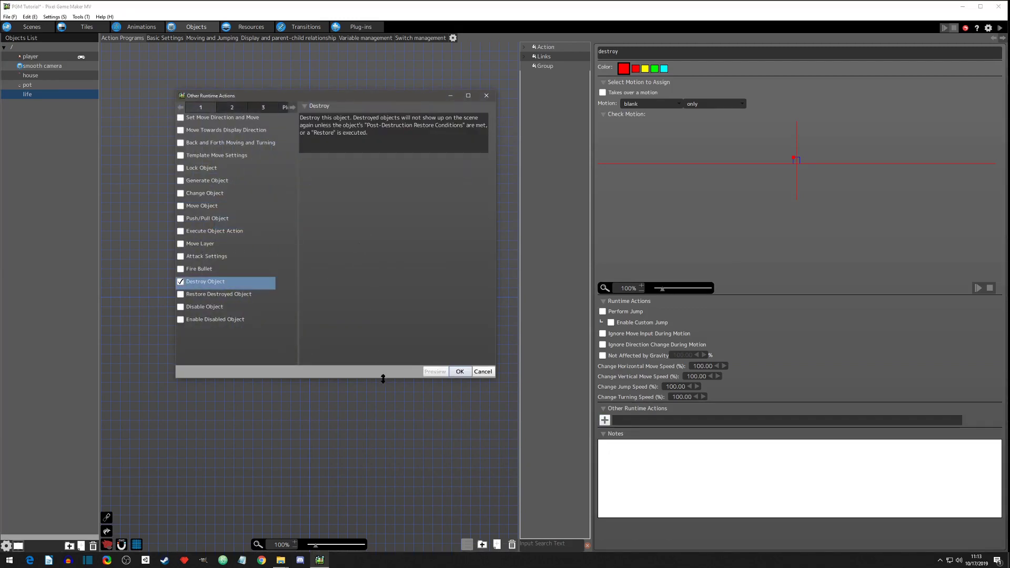
pyautogui.click(462, 372)
pyautogui.click(255, 225)
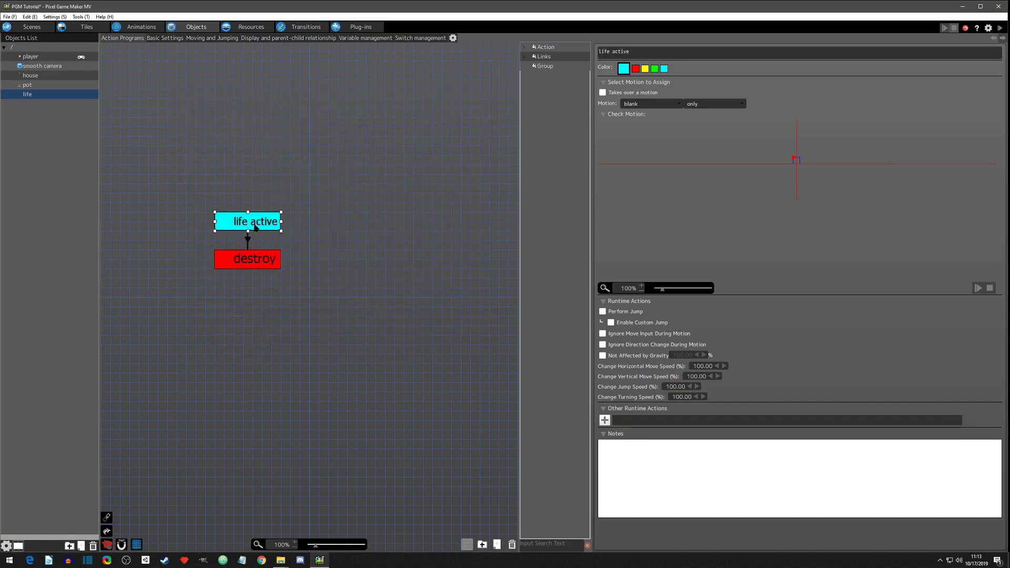
pyautogui.click(258, 267)
pyautogui.click(248, 241)
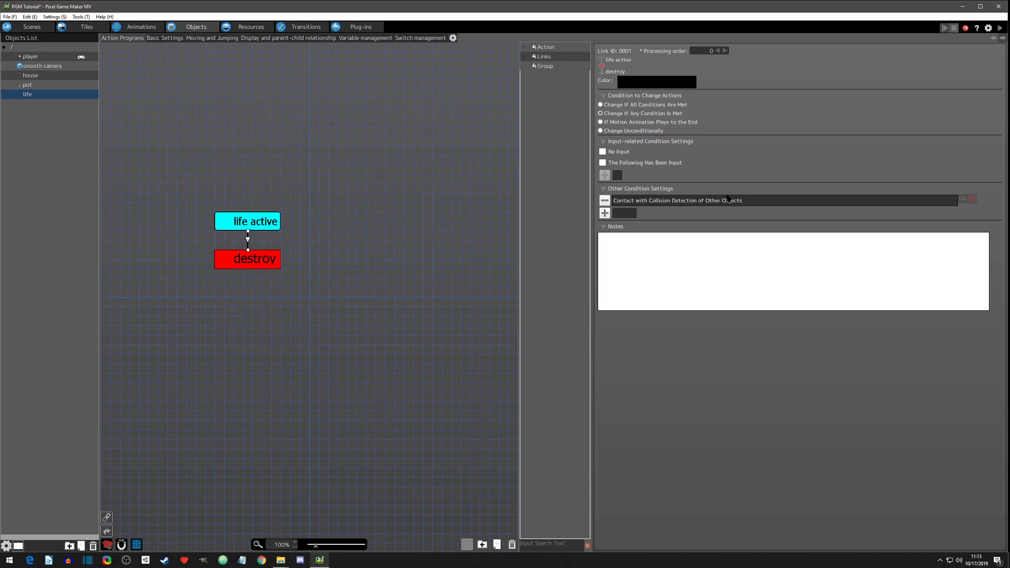
pyautogui.click(30, 87)
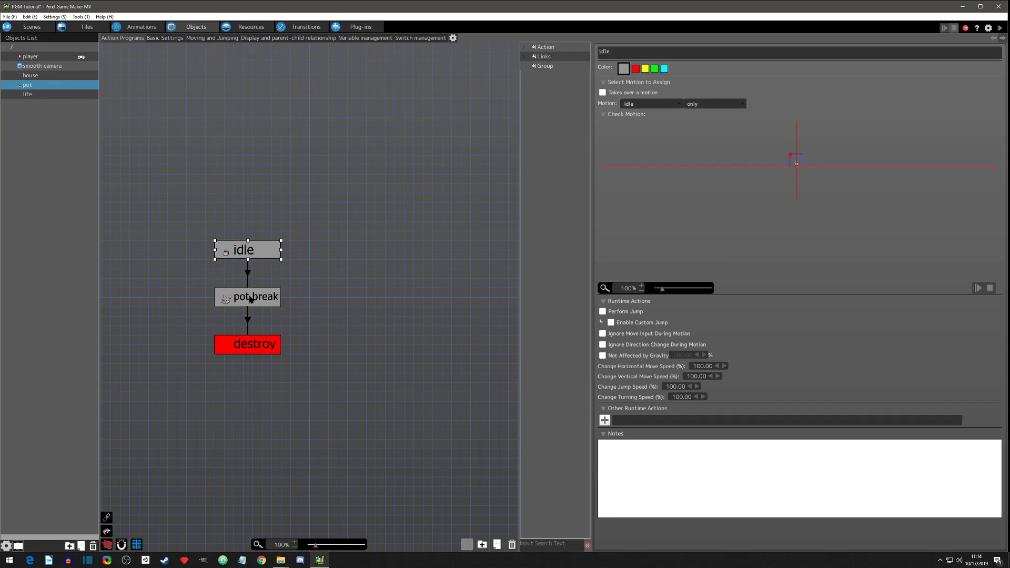
# - Replace the pot destroy action's Destroy Object with Change Object to life, placed at the Connection Point
pyautogui.click(252, 348)
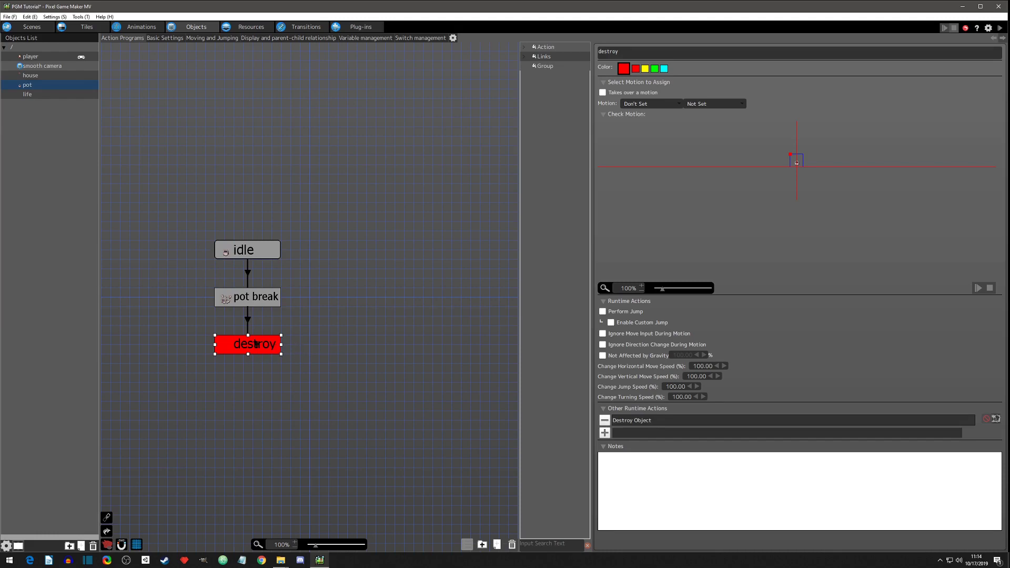
pyautogui.click(605, 421)
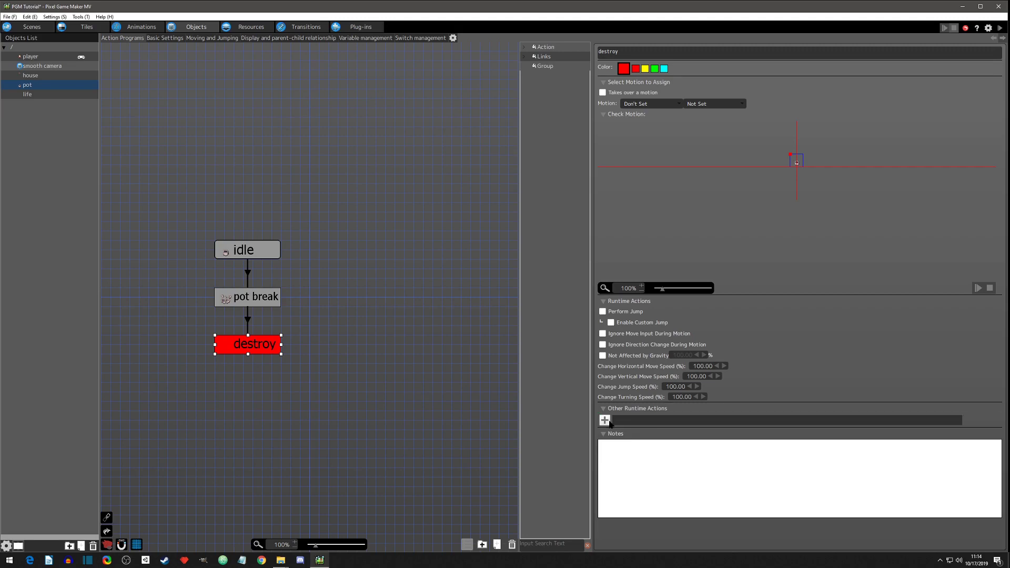
pyautogui.click(606, 421)
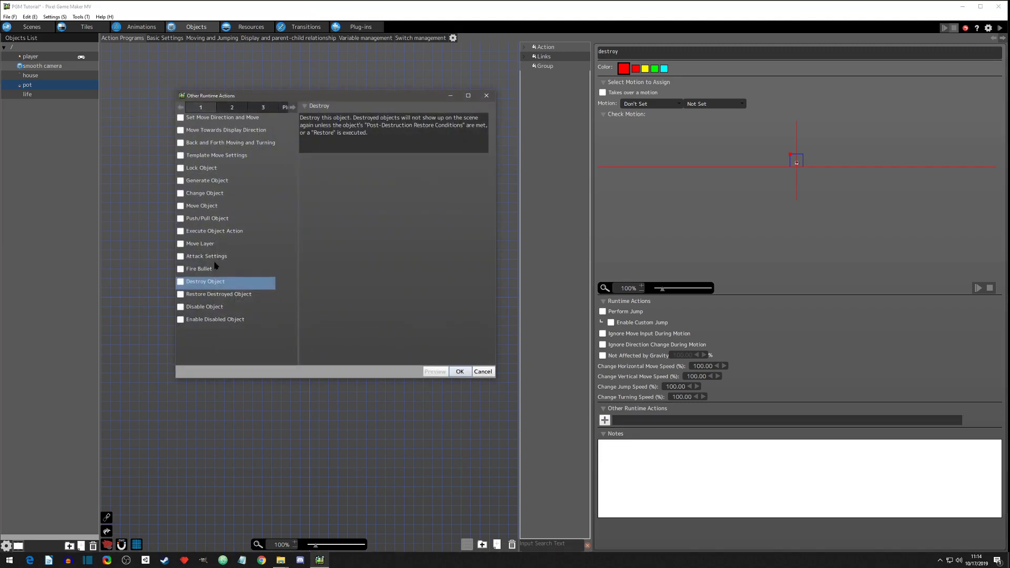
pyautogui.click(188, 194)
pyautogui.click(181, 194)
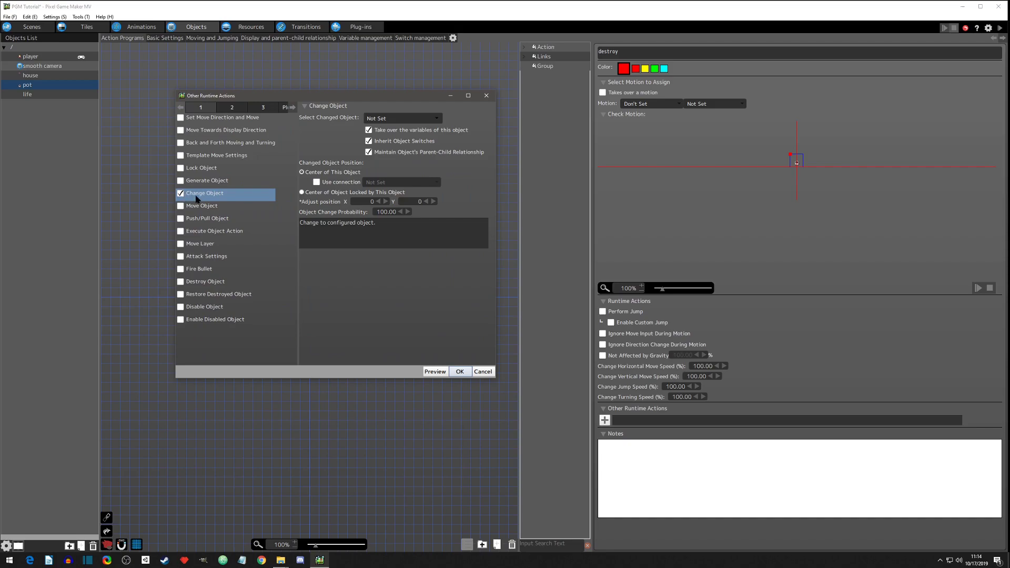
pyautogui.click(391, 117)
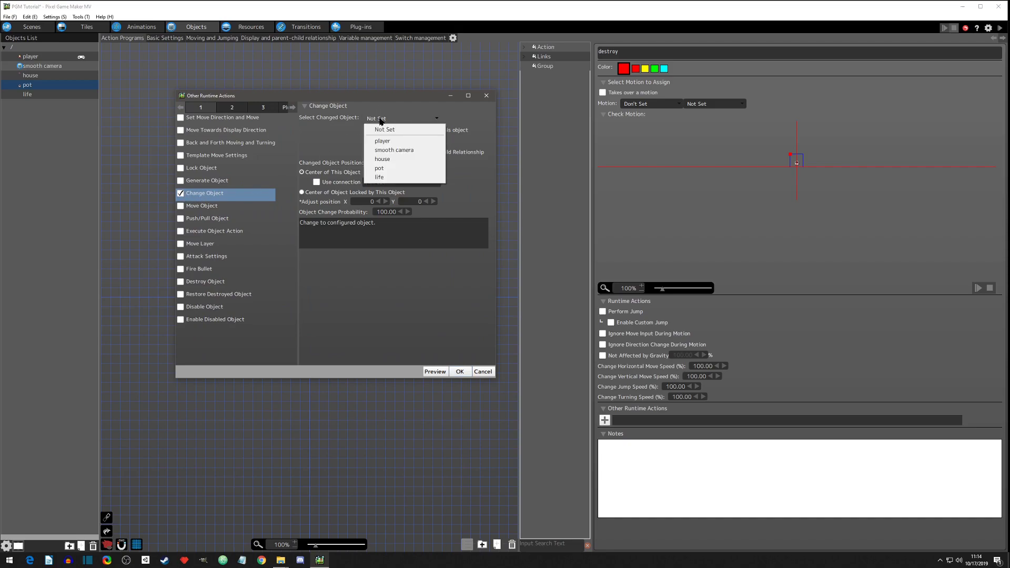
pyautogui.click(379, 178)
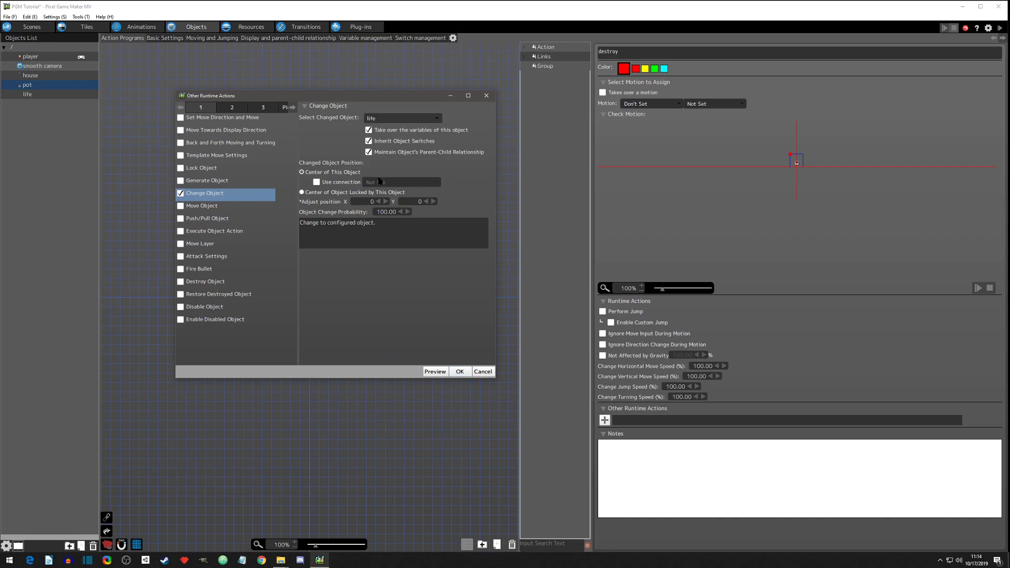
pyautogui.click(376, 119)
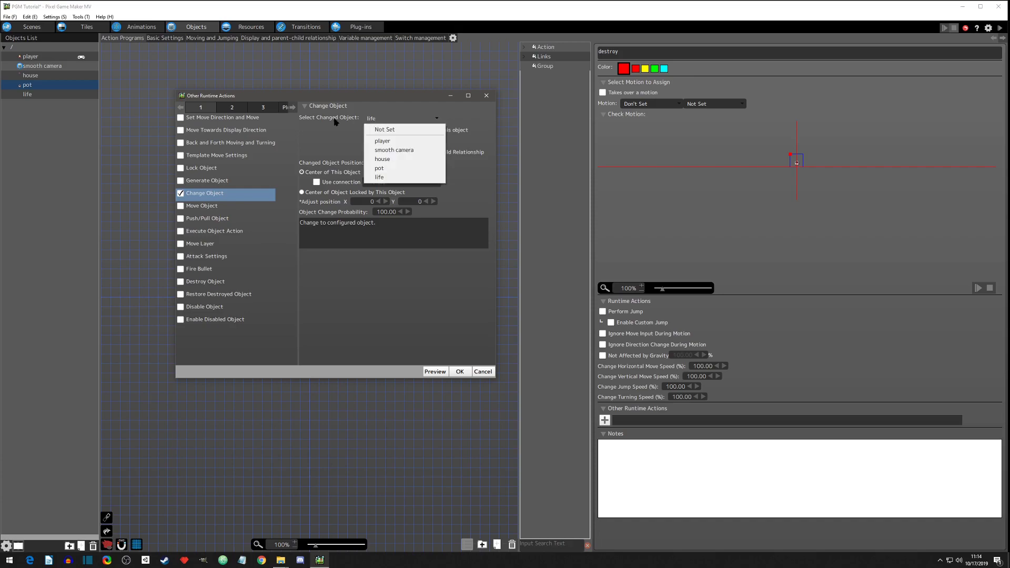
pyautogui.click(380, 178)
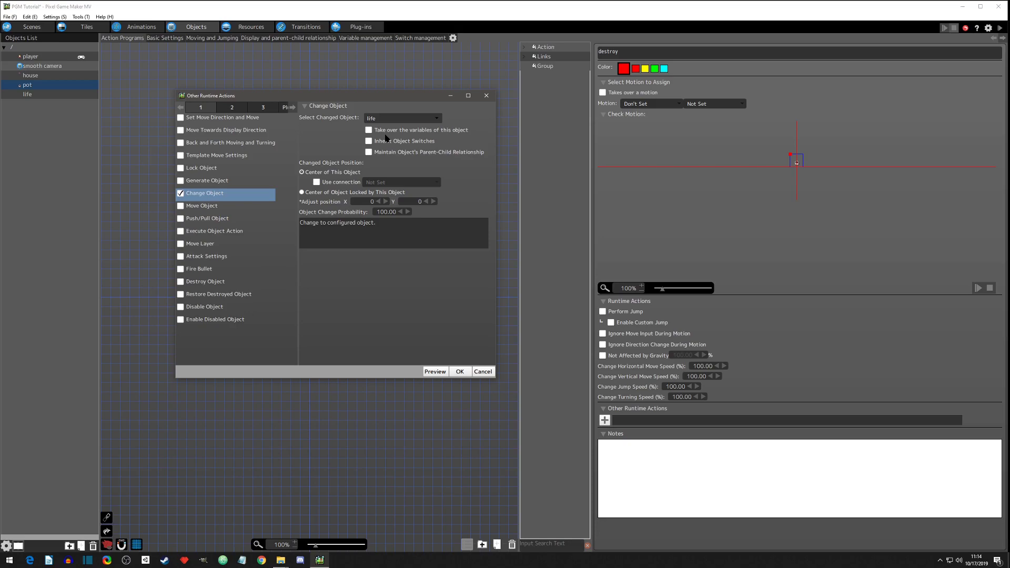
pyautogui.click(317, 183)
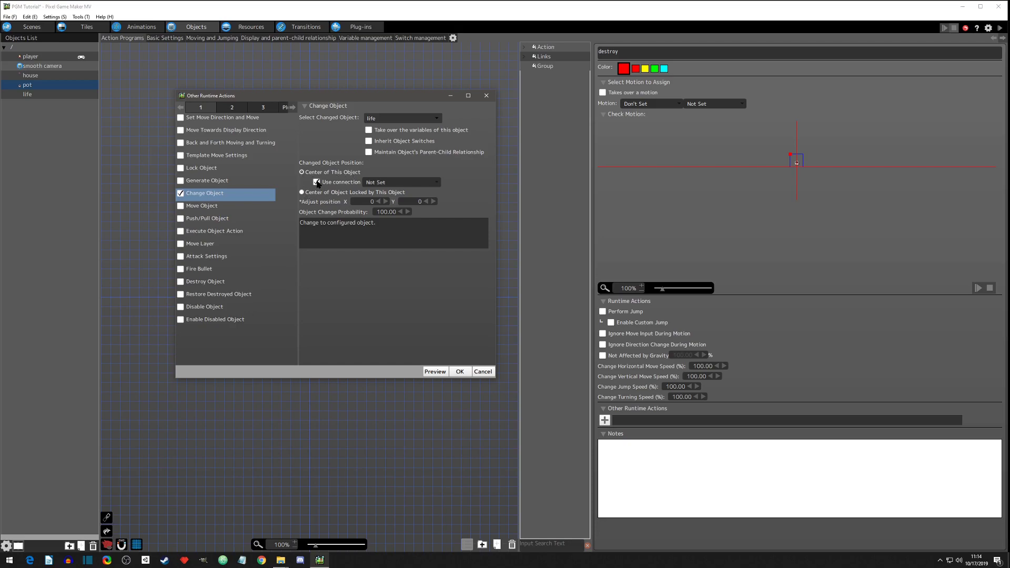
pyautogui.click(392, 184)
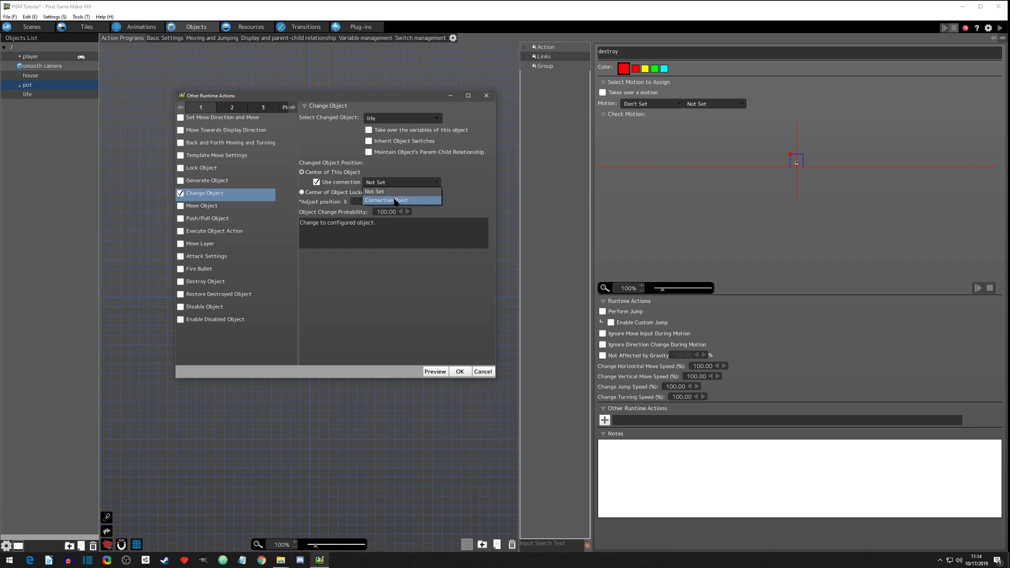
pyautogui.click(396, 200)
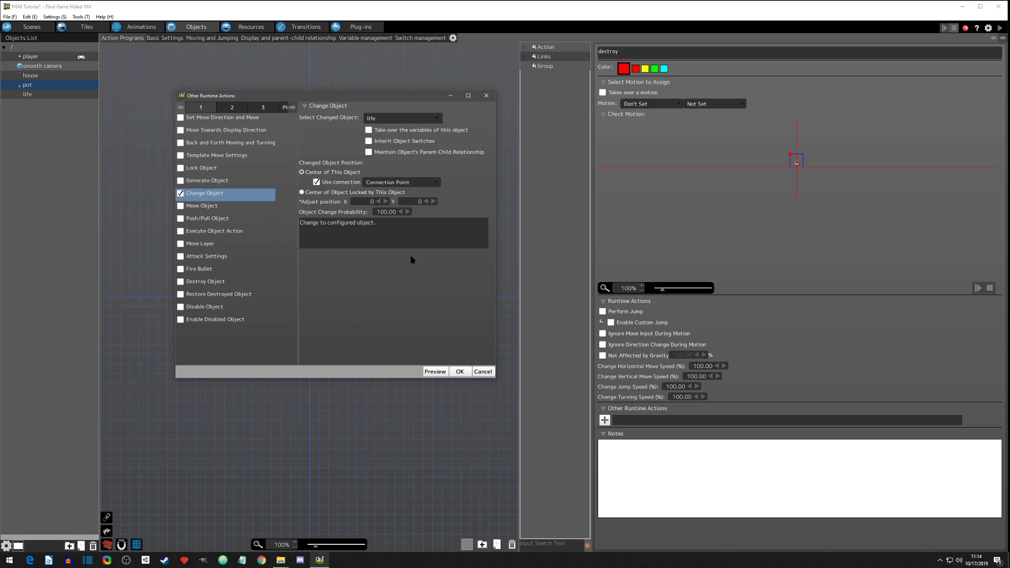
pyautogui.click(459, 372)
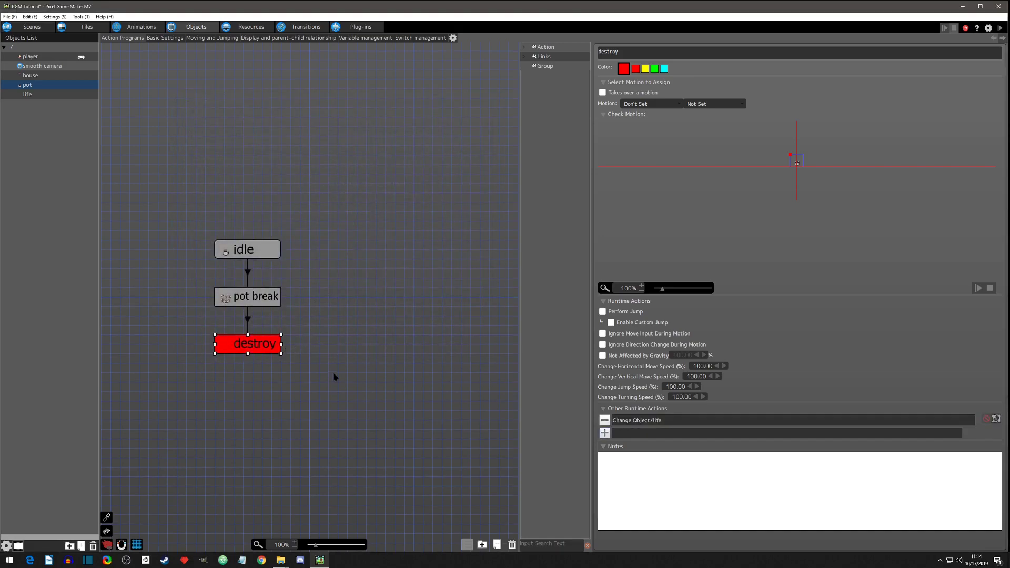
pyautogui.moveTo(334, 376); pyautogui.dragTo(336, 340, button='middle')
# - Rename the pot's destroy action to 'change to life' and colour it cyan
pyautogui.doubleClick(600, 51)
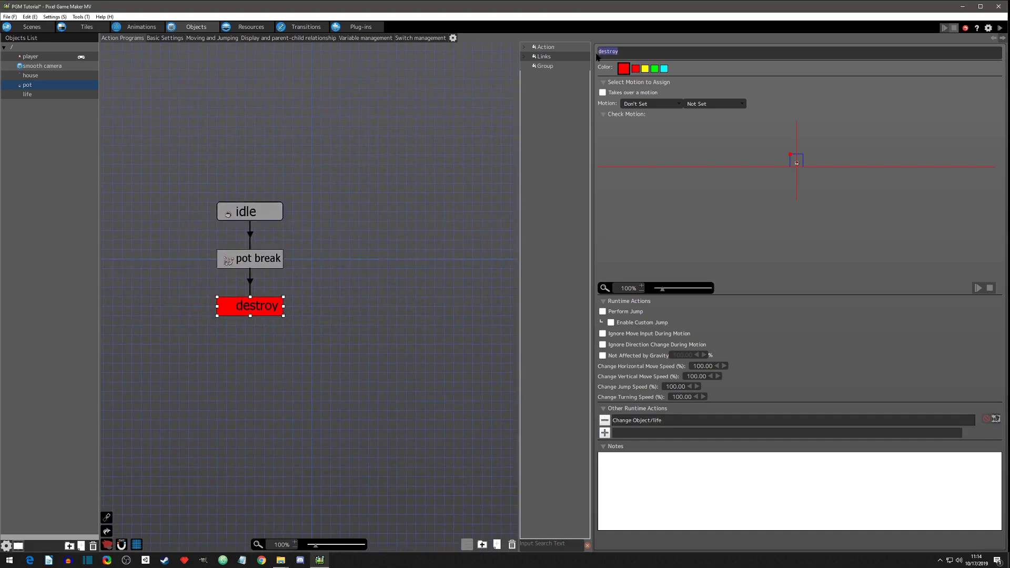
pyautogui.write('change to life')
pyautogui.click(664, 70)
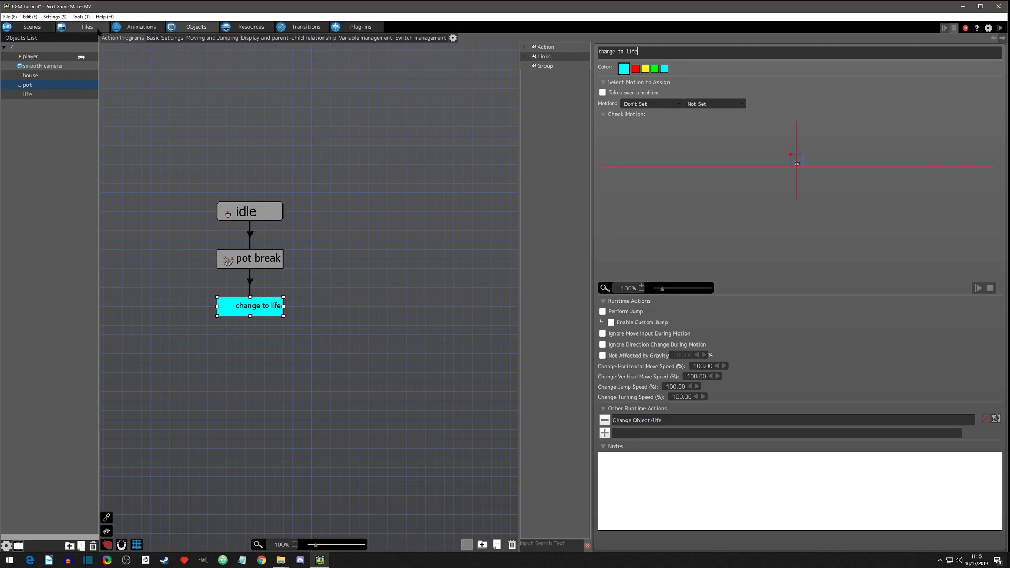
pyautogui.click(135, 29)
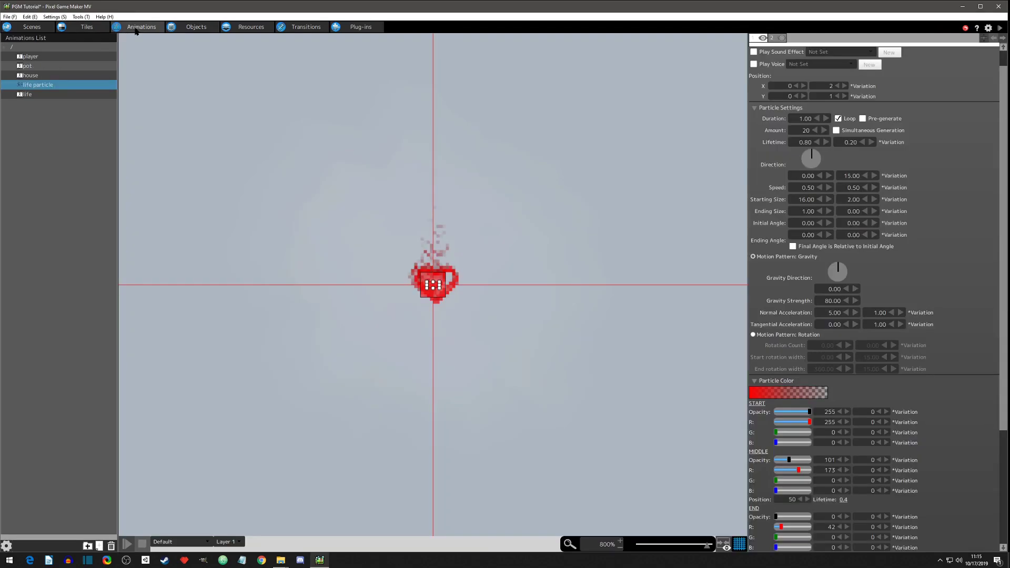
# - Duplicate the pot break motion's 'only' direction as a new direction named 'when broken'
pyautogui.click(35, 65)
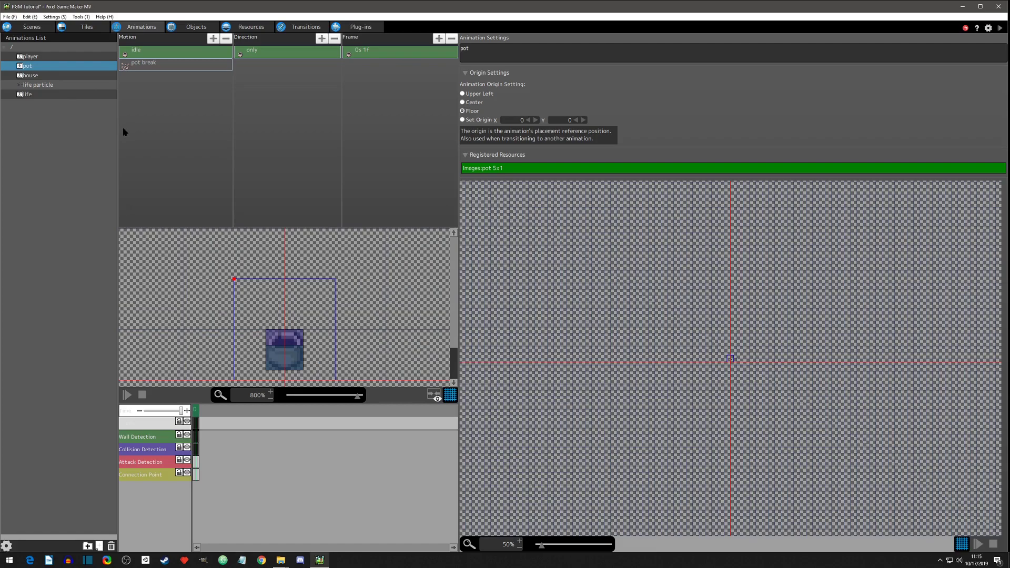
pyautogui.click(151, 66)
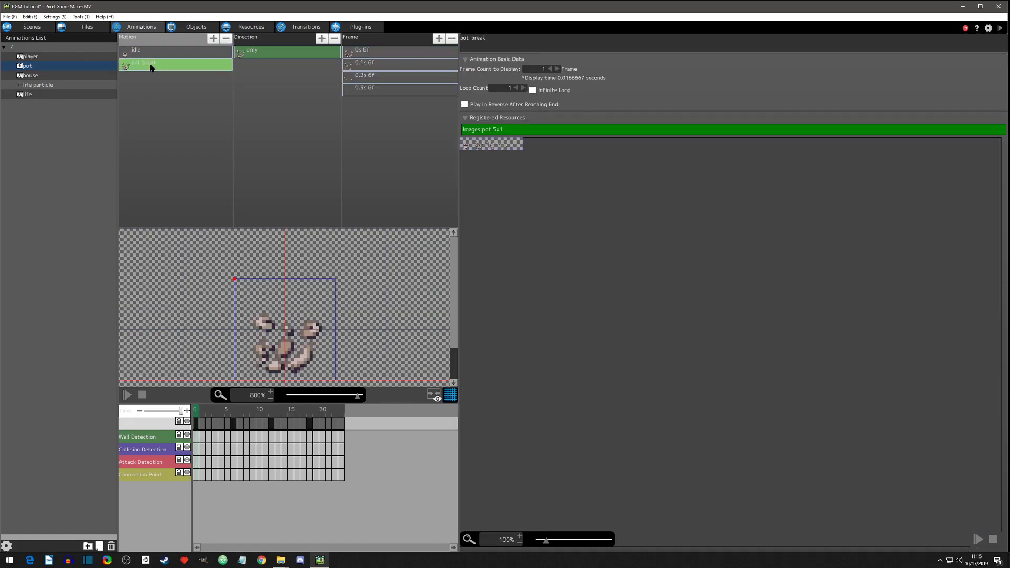
pyautogui.click(260, 53)
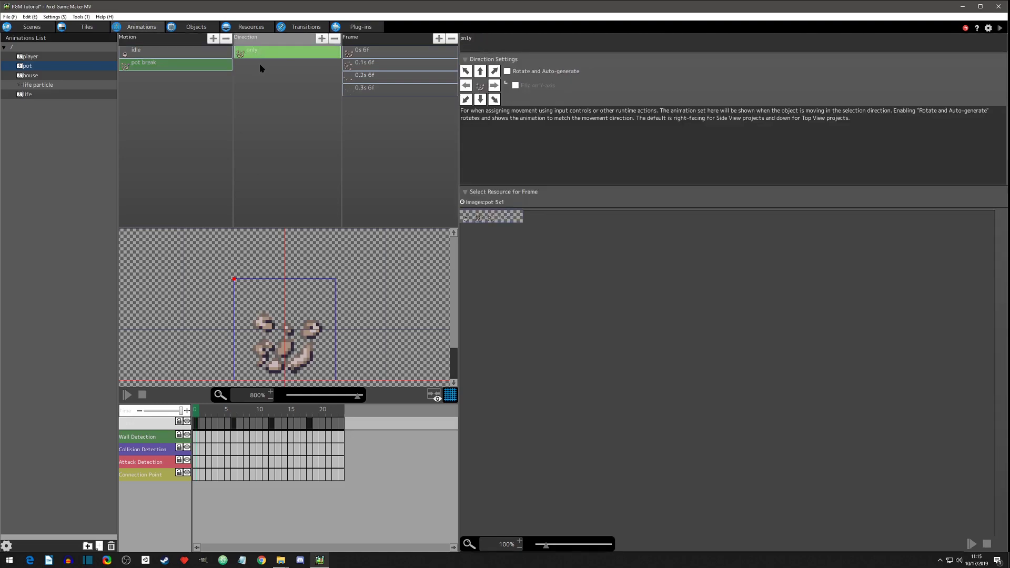
pyautogui.hotkey('ctrl', 'c')
pyautogui.hotkey('ctrl', 'v')
pyautogui.doubleClick(260, 64)
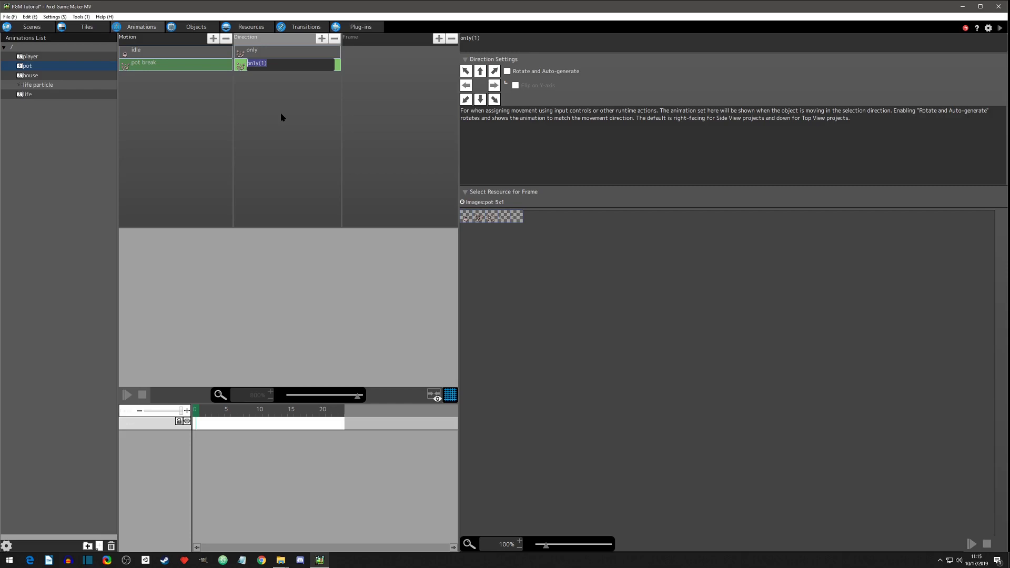
pyautogui.write('when broken')
pyautogui.press('Return')
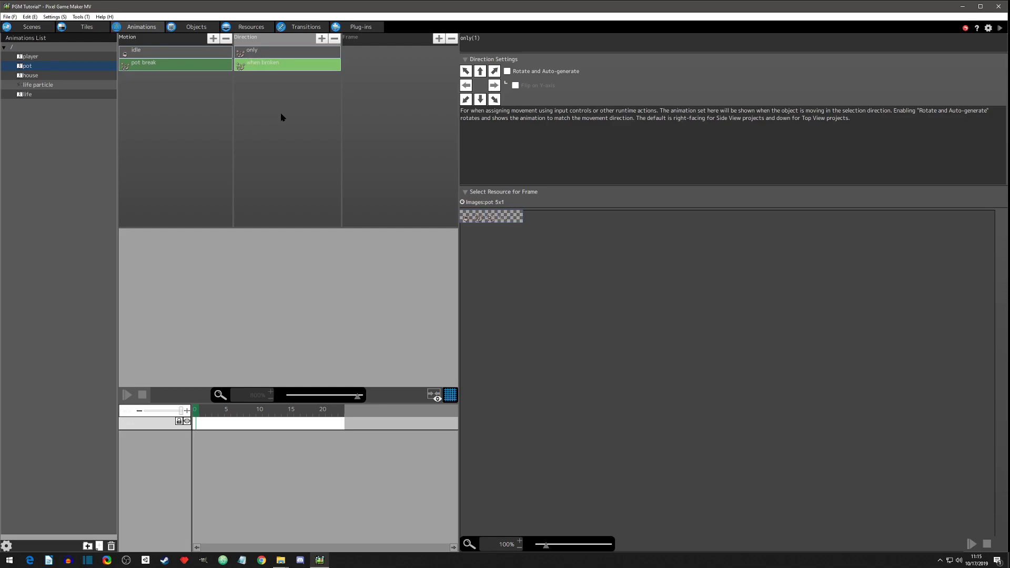
# - Delete three frames from 'when broken', leaving one frame with frame count 1
pyautogui.click(269, 52)
pyautogui.click(268, 66)
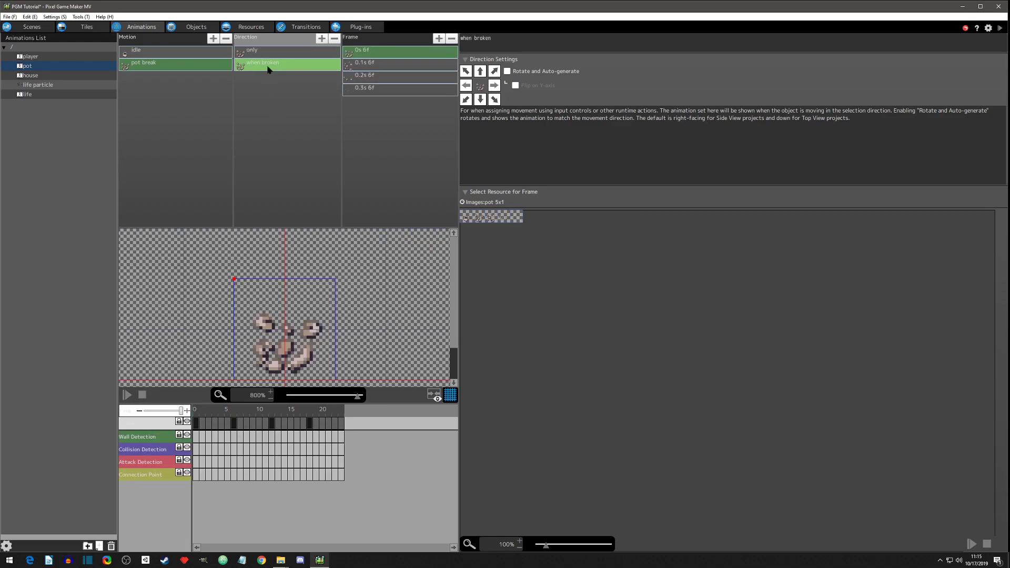
pyautogui.click(355, 93)
pyautogui.click(370, 55)
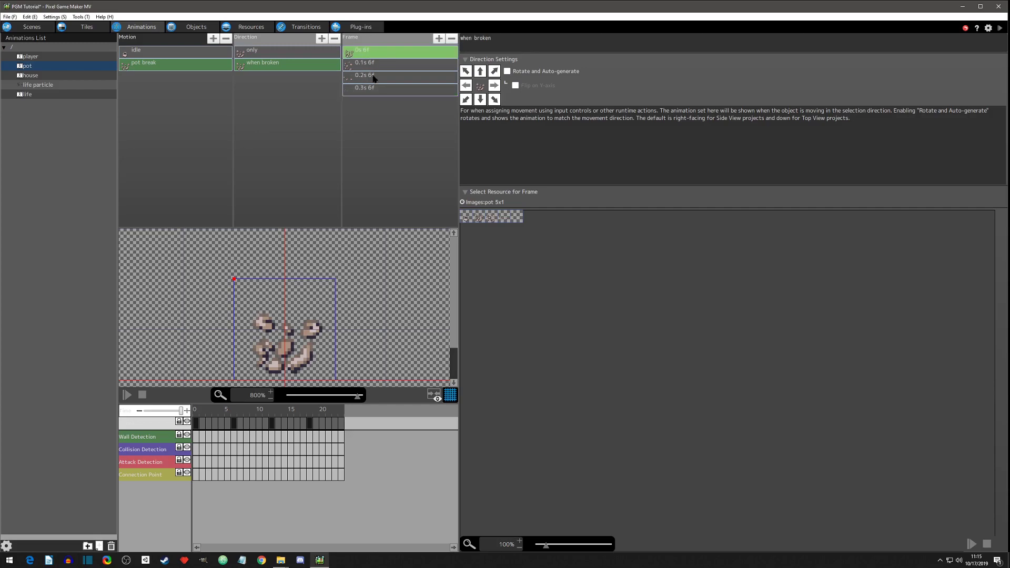
pyautogui.keyDown('shift'); pyautogui.click(374, 78); pyautogui.keyUp('shift')
pyautogui.press('Delete')
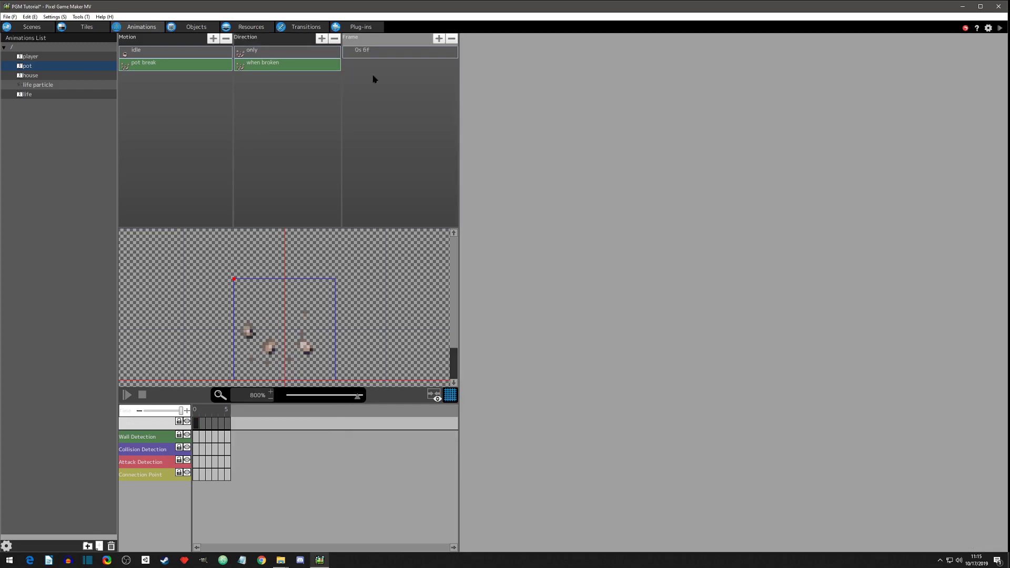
pyautogui.click(371, 53)
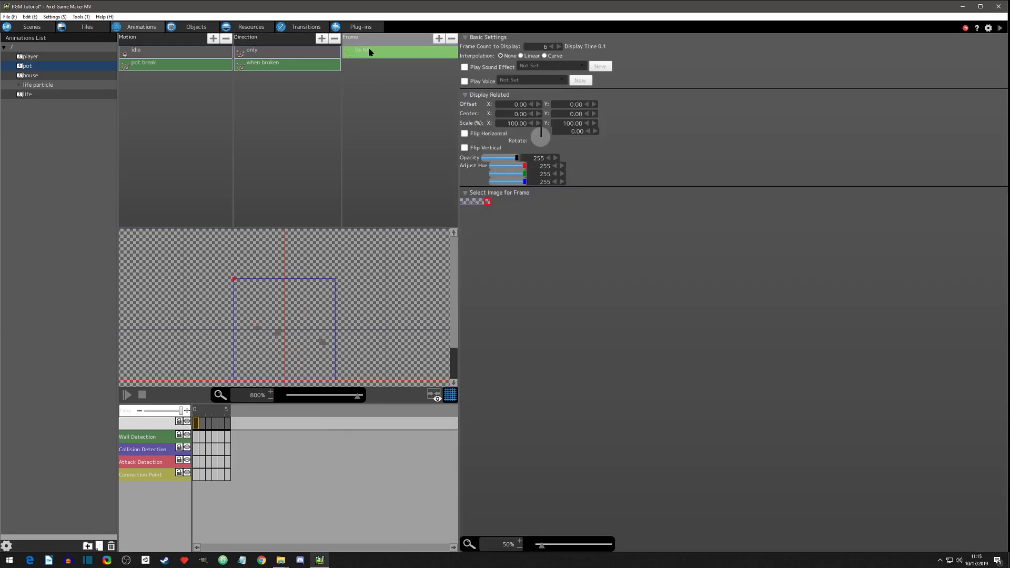
pyautogui.doubleClick(545, 47)
pyautogui.write('1')
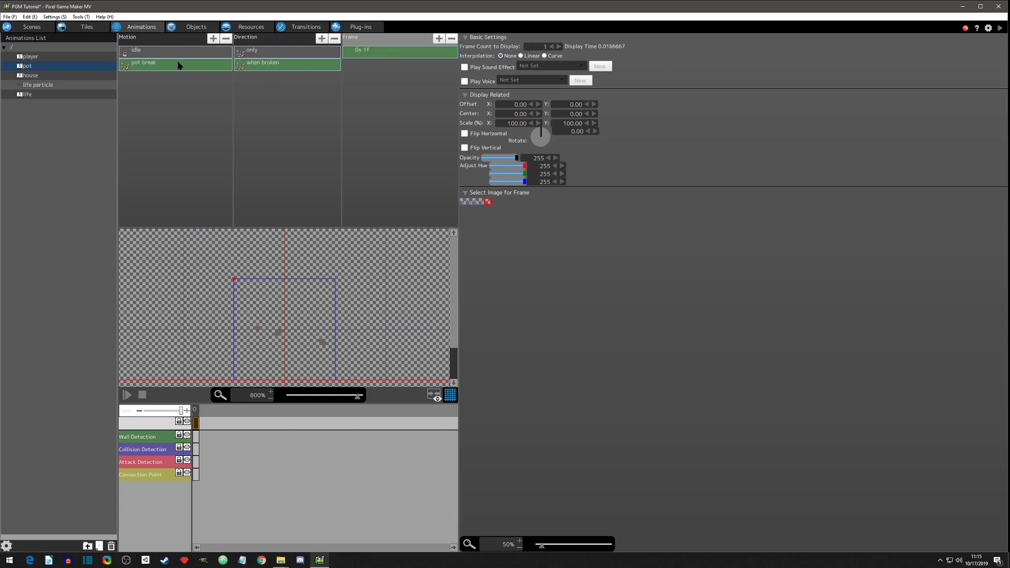
pyautogui.click(197, 66)
pyautogui.click(291, 66)
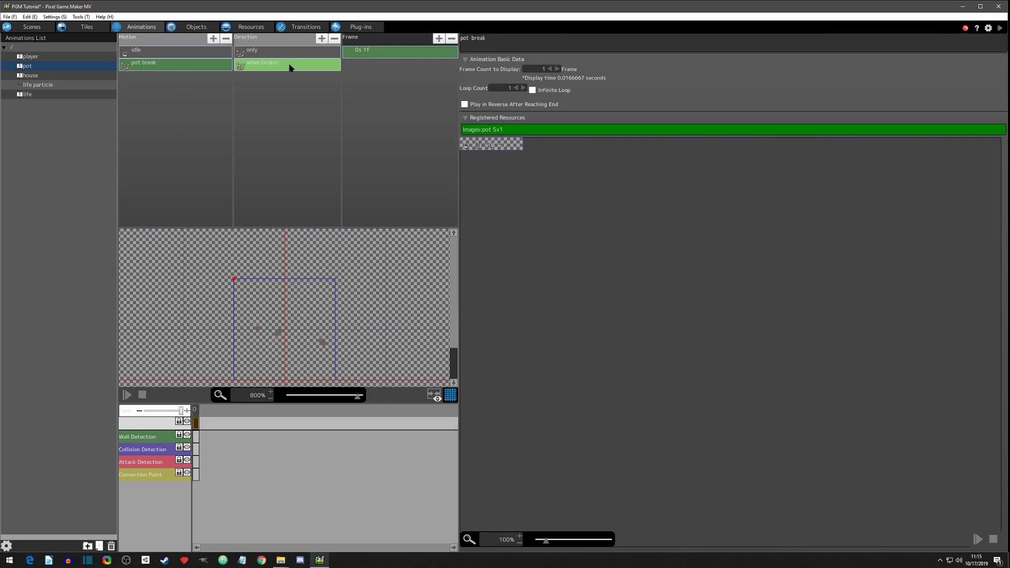
pyautogui.moveTo(310, 319); pyautogui.dragTo(307, 287, button='middle')
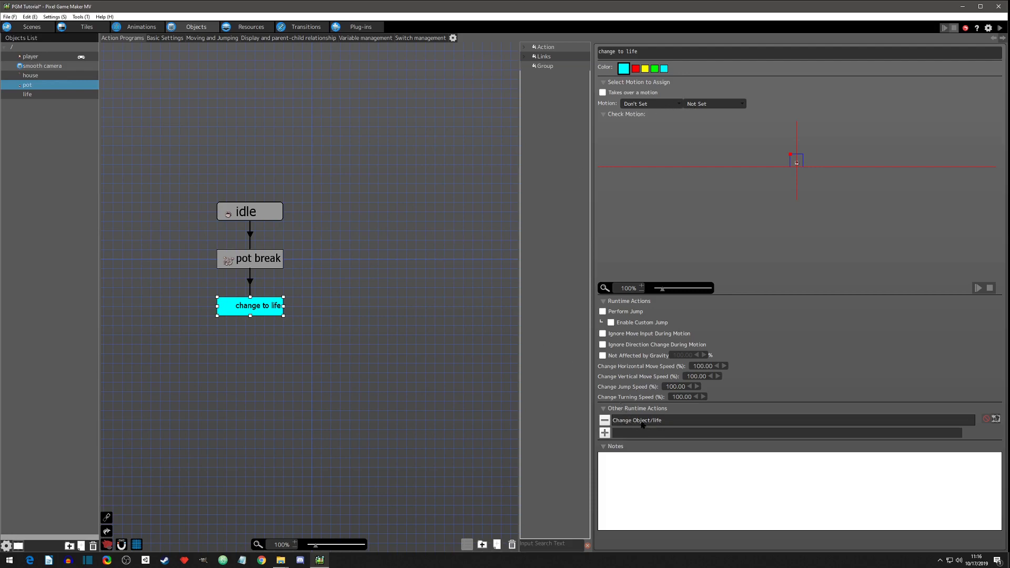
# - Make change to life play pot break's 'when broken' direction, keeping its Change Object → life action
pyautogui.click(638, 104)
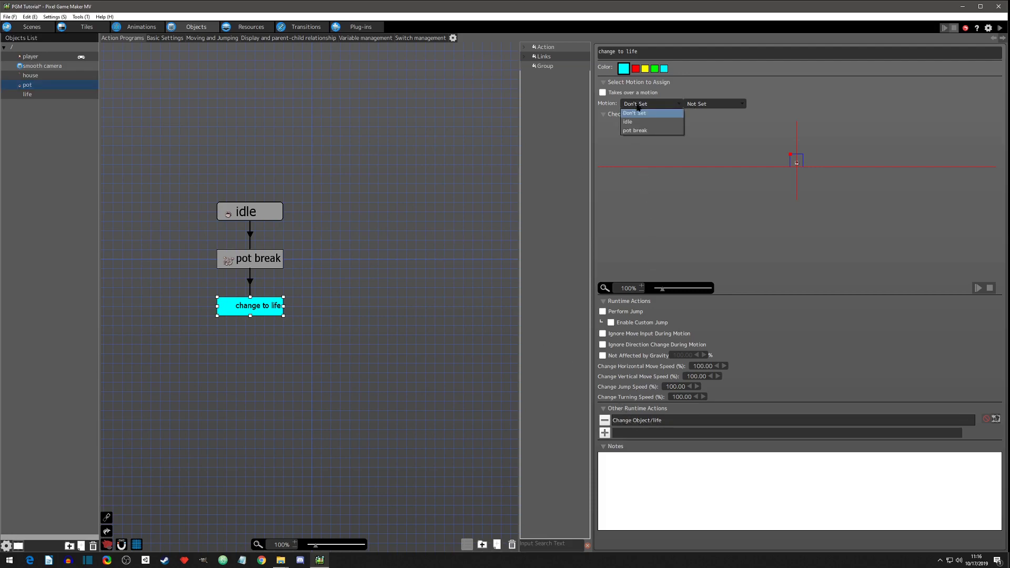
pyautogui.click(638, 130)
pyautogui.click(699, 105)
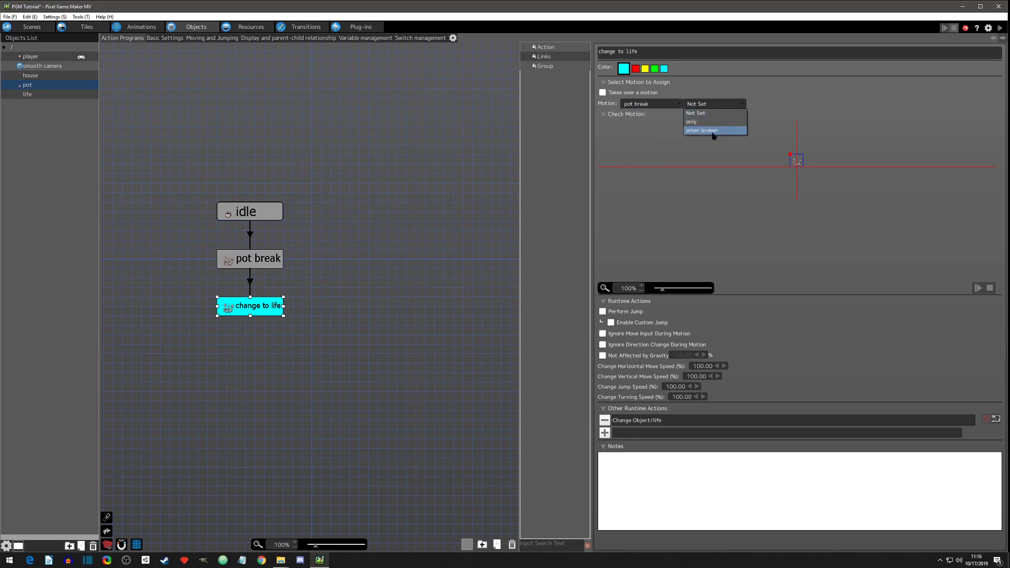
pyautogui.click(714, 131)
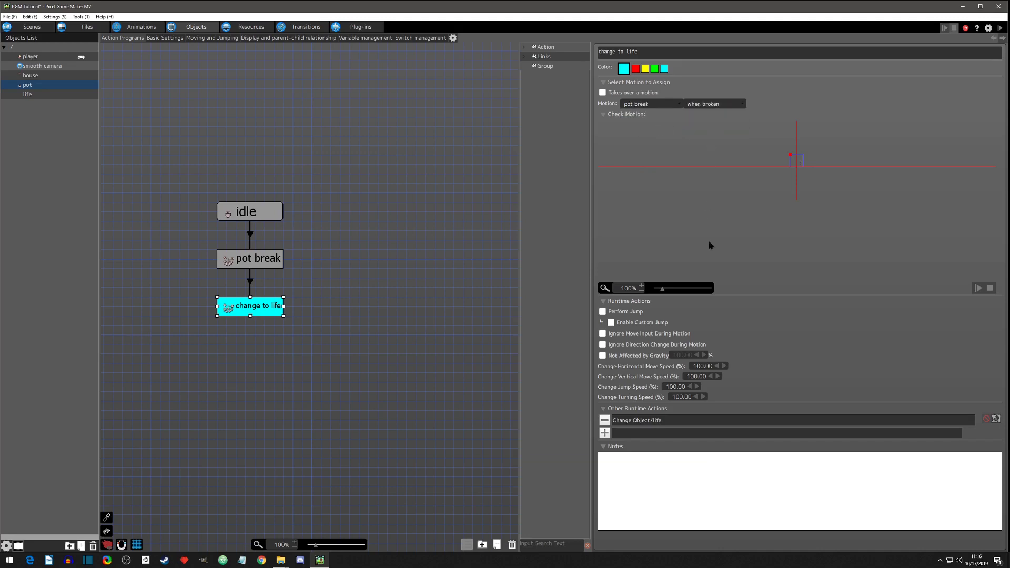
pyautogui.doubleClick(667, 421)
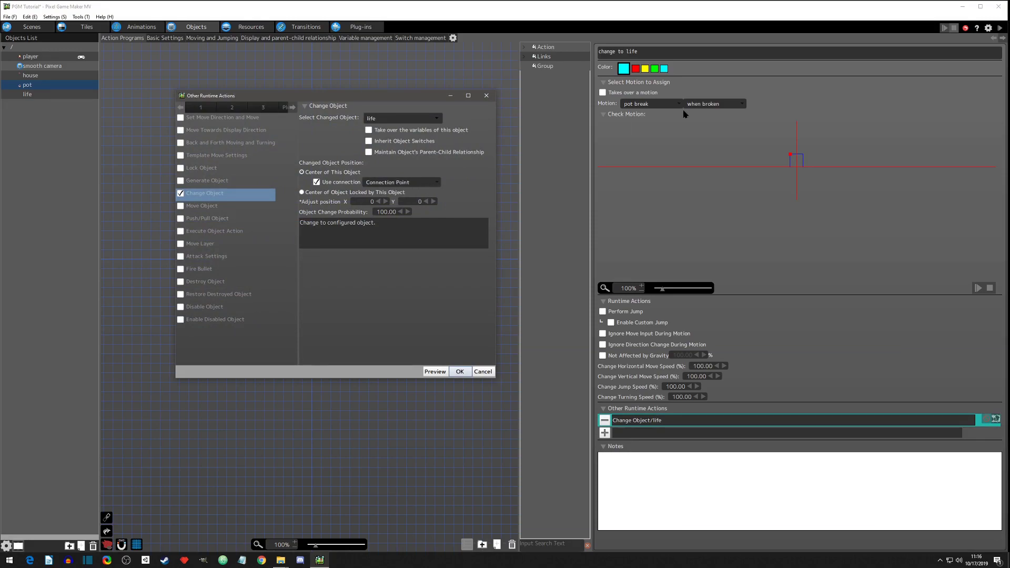
pyautogui.click(460, 372)
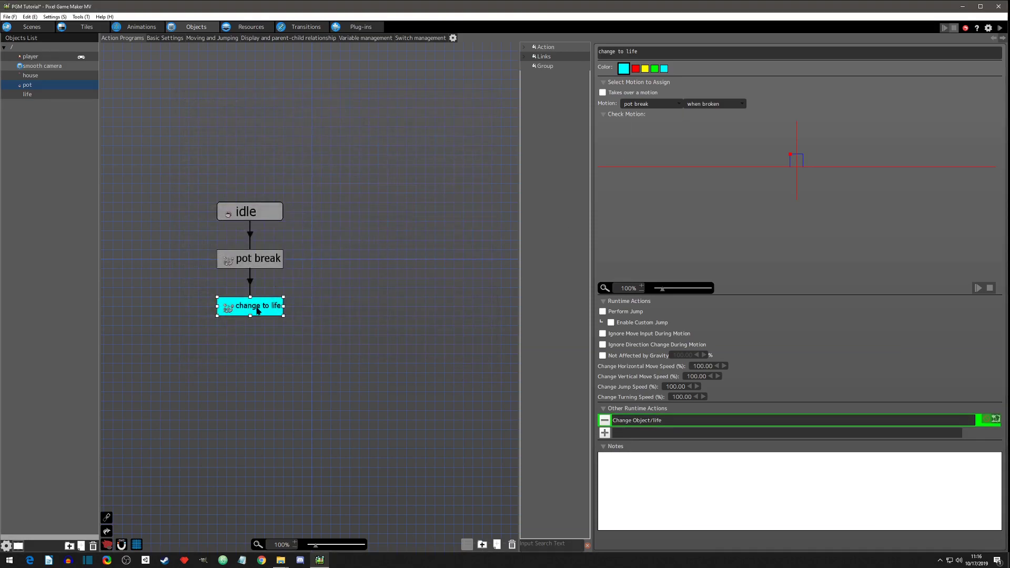
pyautogui.click(150, 26)
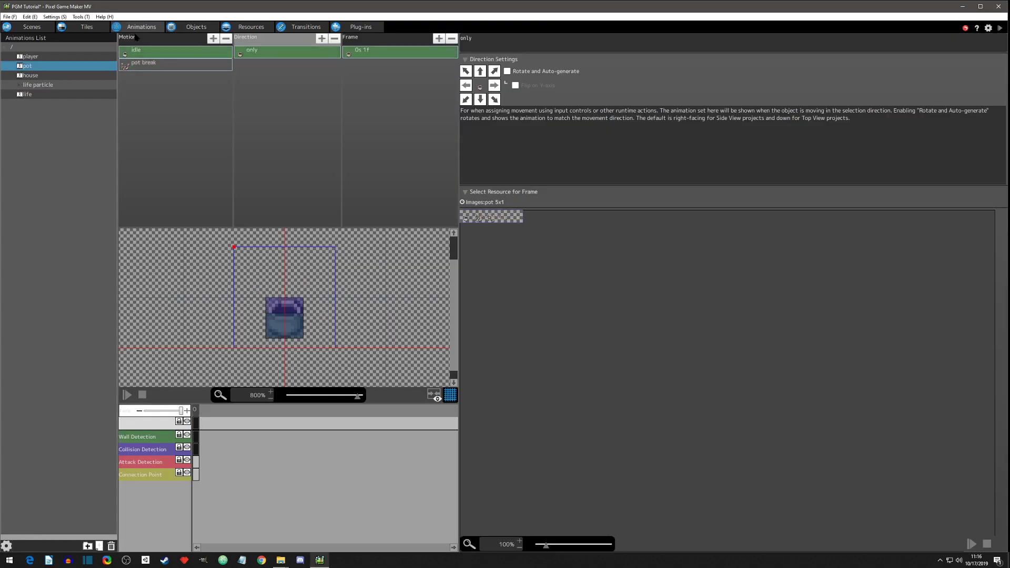
# - Add a connection point keyframe to pot break's when broken direction, placed at the pot's centre (16, 21)
pyautogui.click(178, 70)
pyautogui.click(177, 70)
pyautogui.click(285, 66)
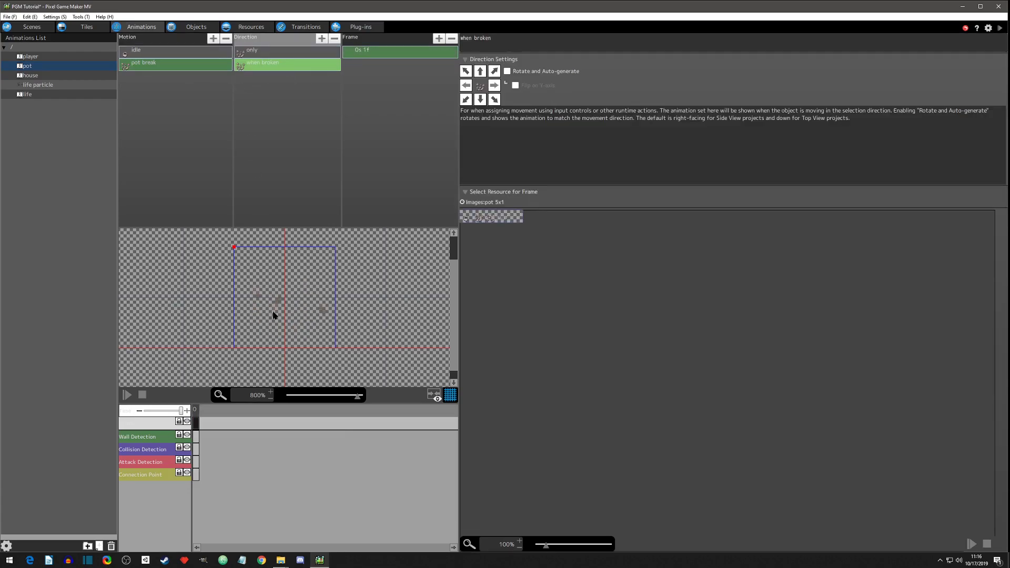
pyautogui.click(195, 476)
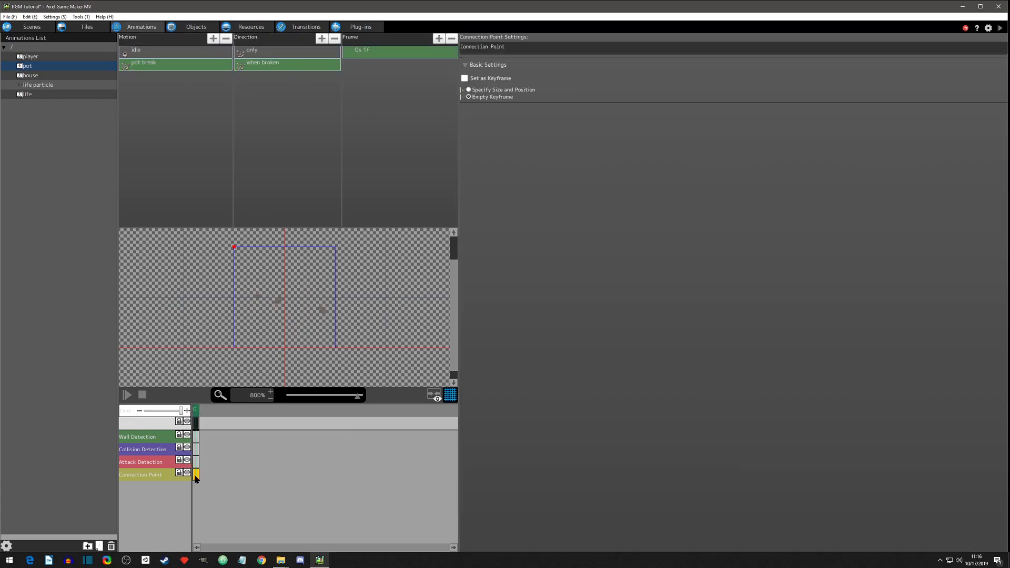
pyautogui.rightClick(195, 477)
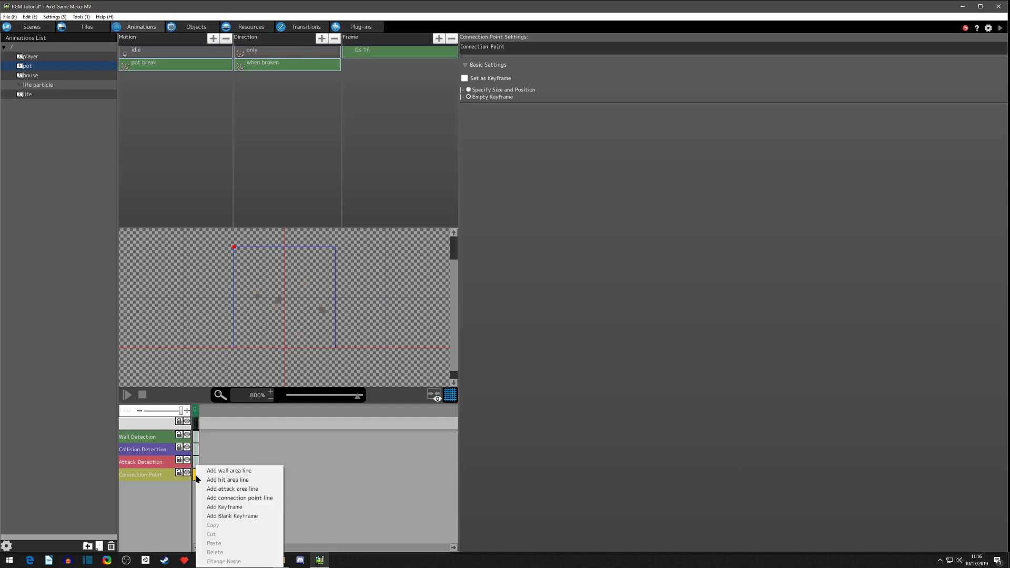
pyautogui.click(222, 509)
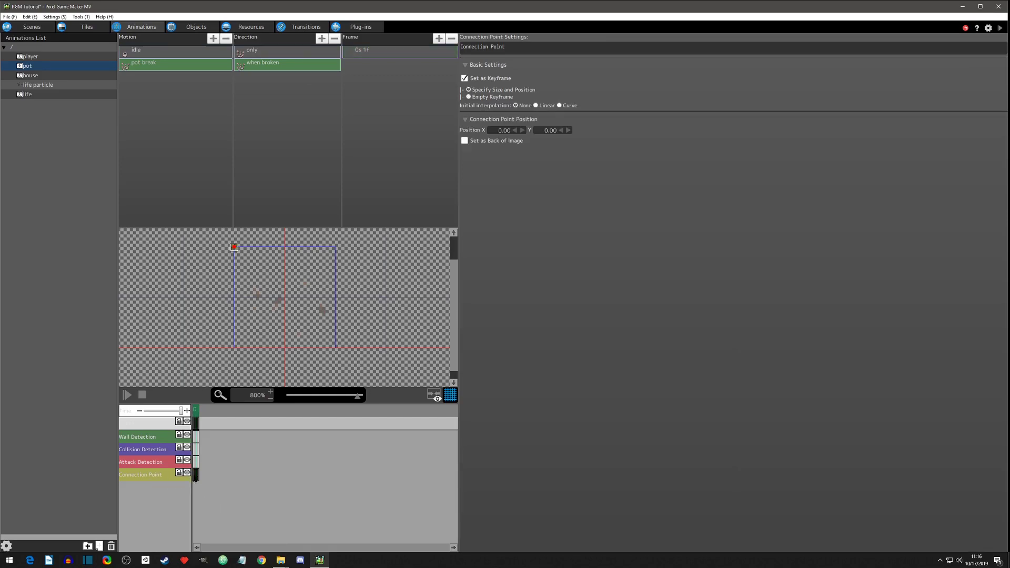
pyautogui.moveTo(234, 248)
pyautogui.mouseDown()
pyautogui.moveTo(284, 300)
pyautogui.moveTo(286, 319)
pyautogui.mouseUp()
# - Recheck pot break's when broken frames, then return to the pot's action program
pyautogui.click(150, 62)
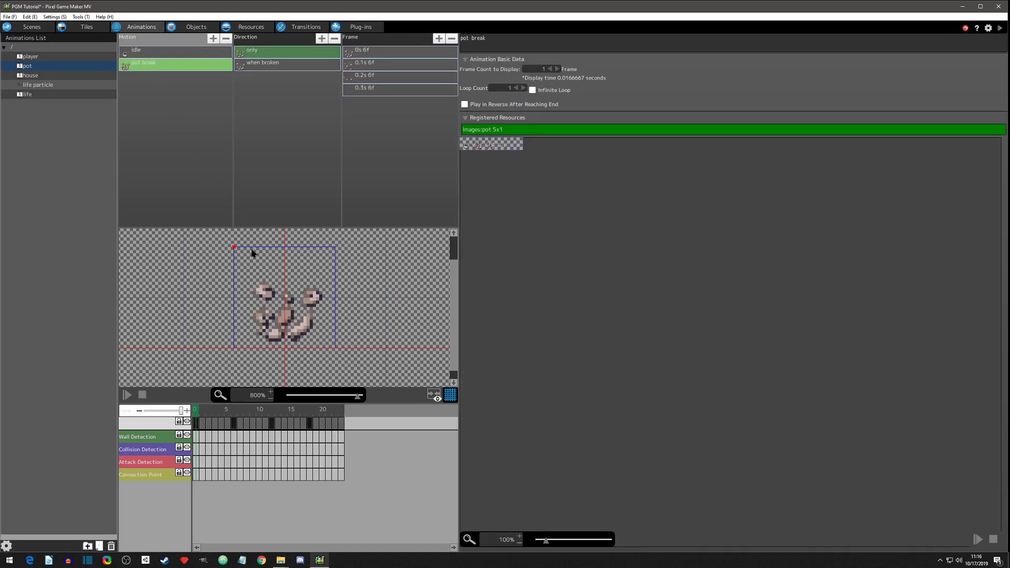
pyautogui.click(190, 51)
pyautogui.click(186, 64)
pyautogui.click(258, 65)
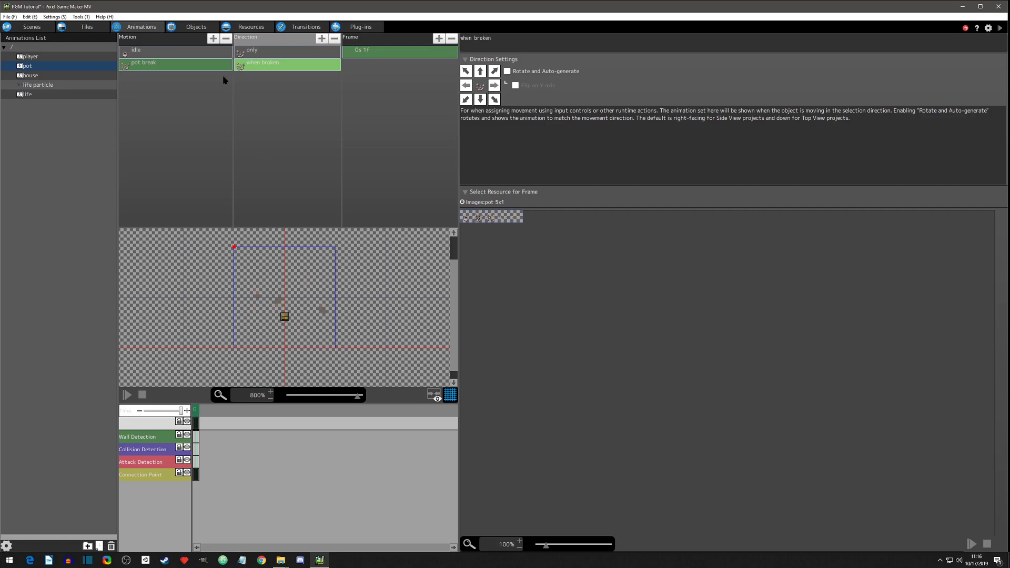
pyautogui.click(194, 27)
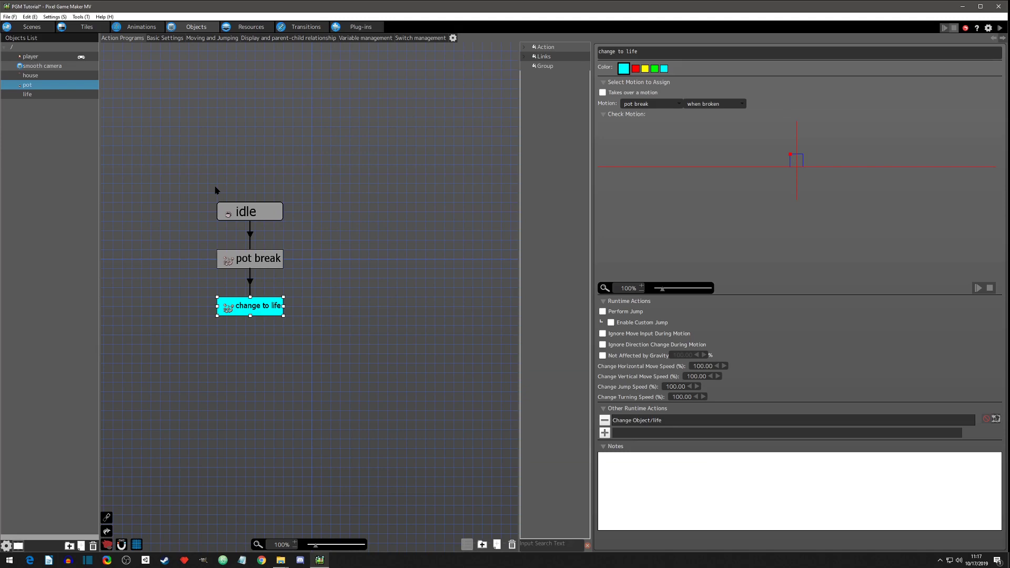
# - Review the pot's idle → pot break → change to life chain, then display the life object's program
pyautogui.click(36, 96)
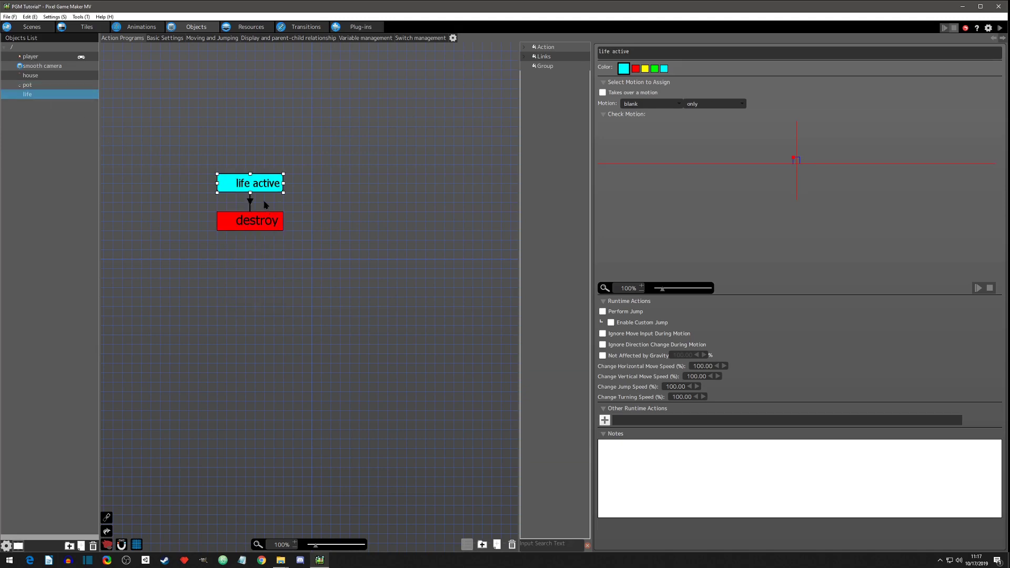
pyautogui.click(250, 222)
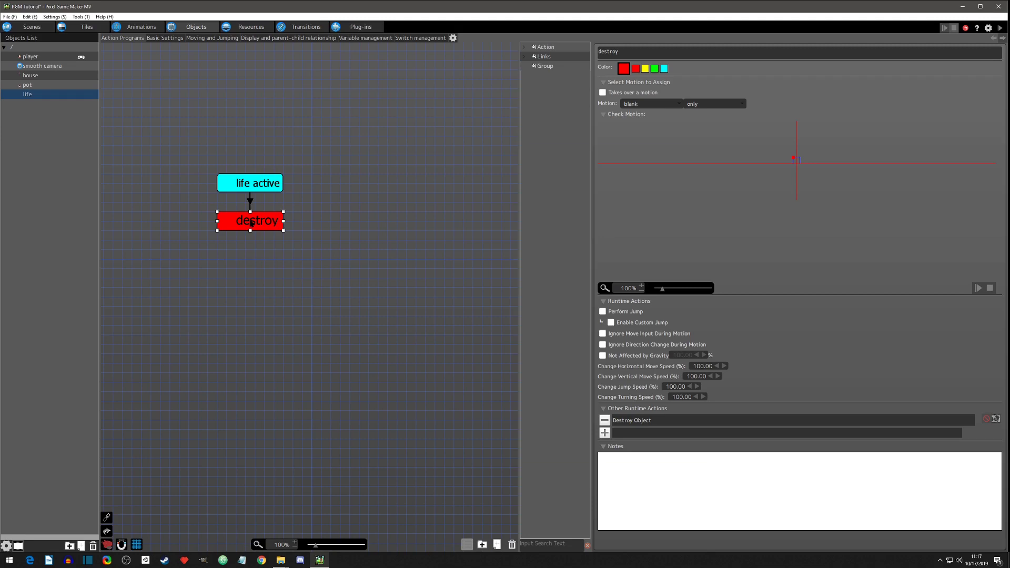
pyautogui.click(31, 86)
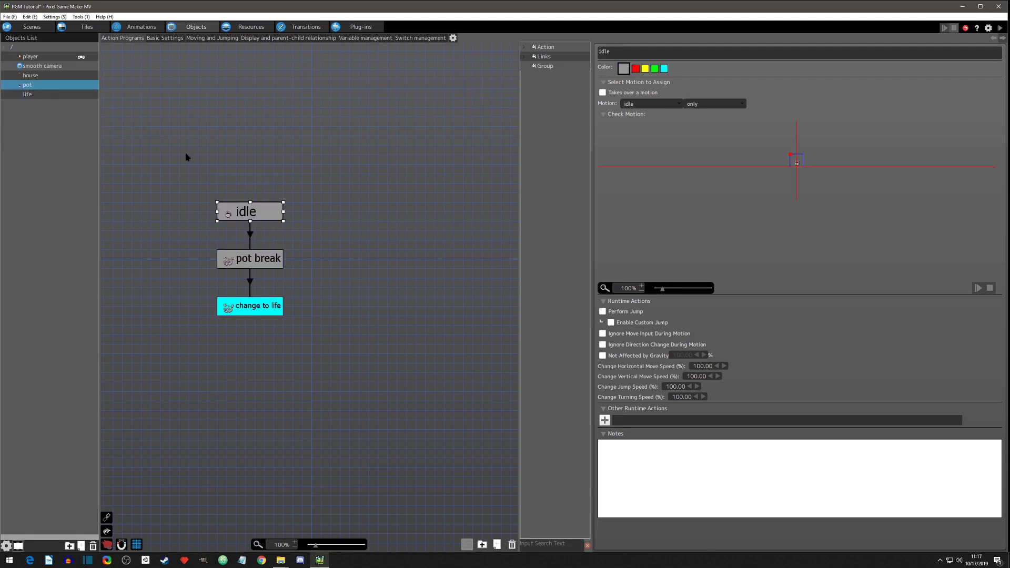
pyautogui.click(251, 240)
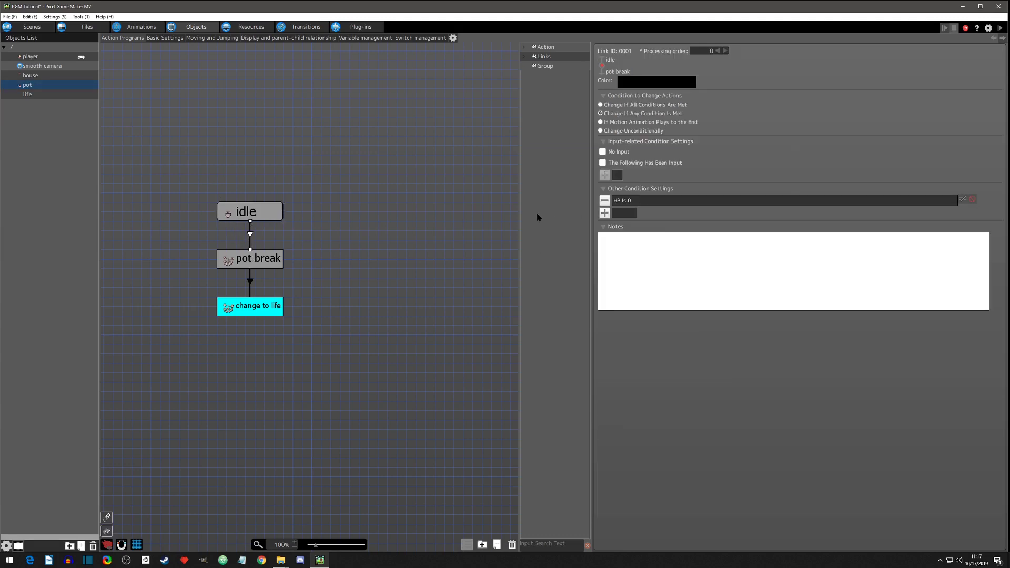
pyautogui.click(251, 265)
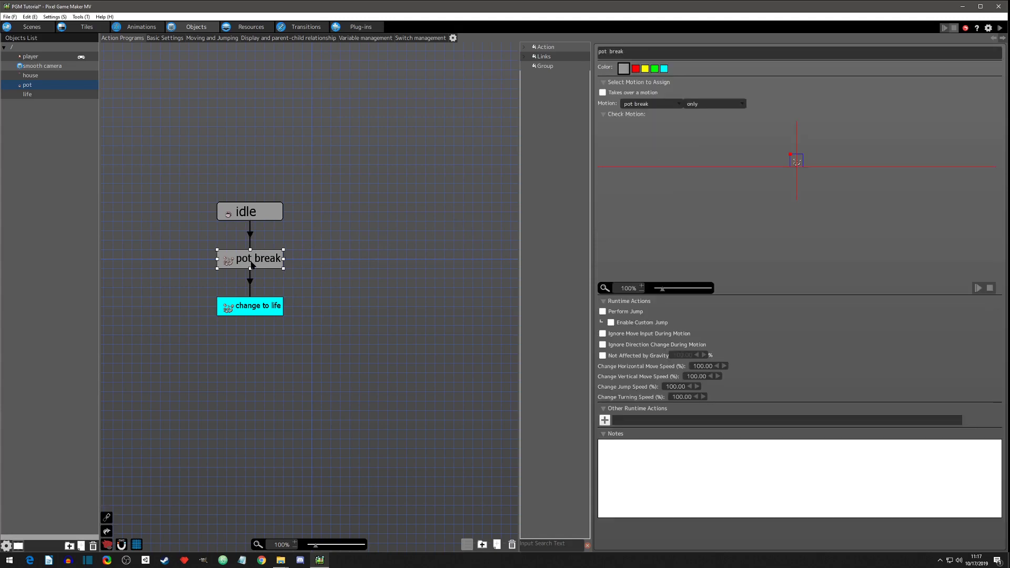
pyautogui.click(251, 285)
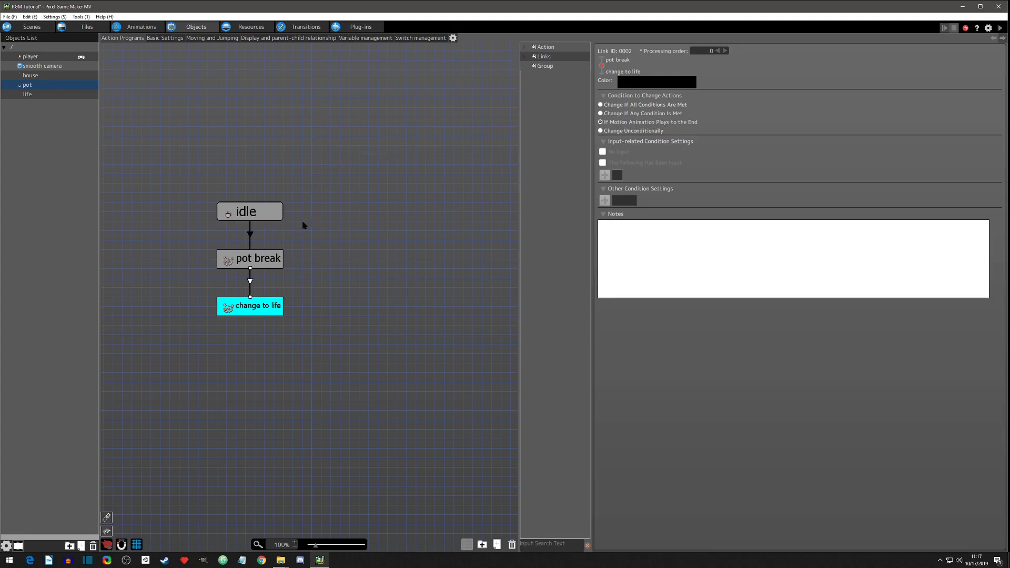
pyautogui.click(248, 307)
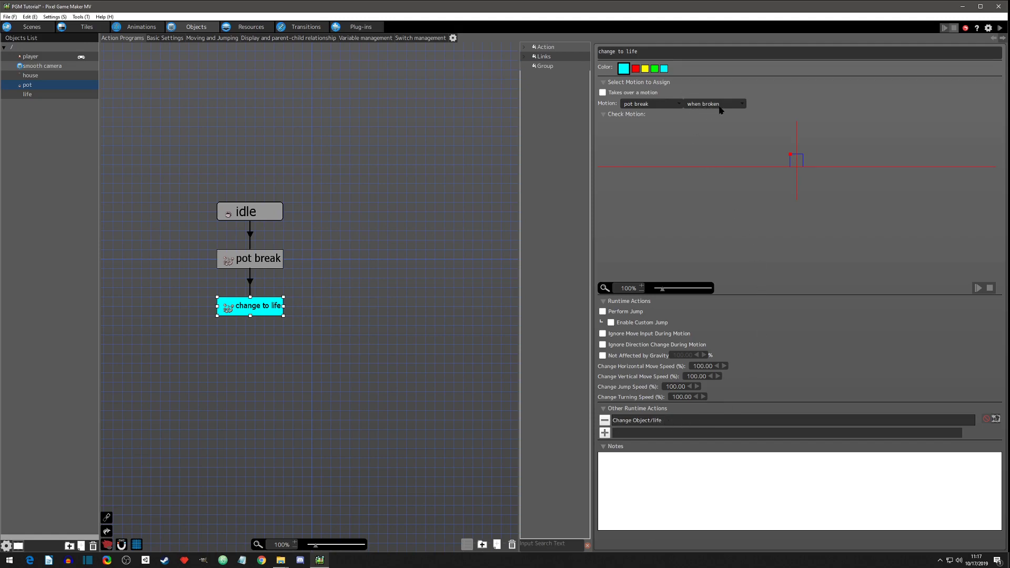
pyautogui.click(32, 94)
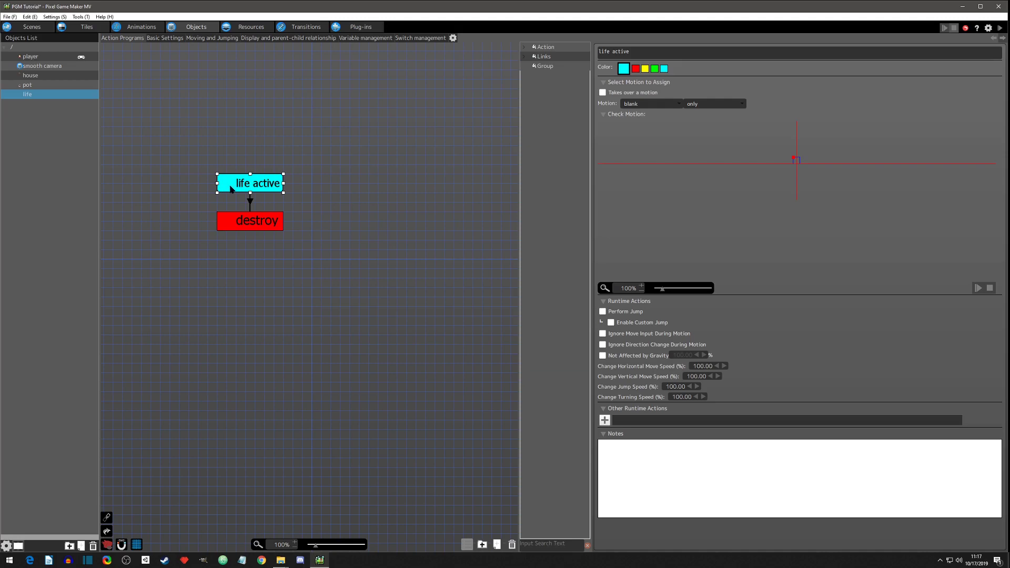
# - Add a Show Particles runtime action using the life particle to life active
pyautogui.click(605, 420)
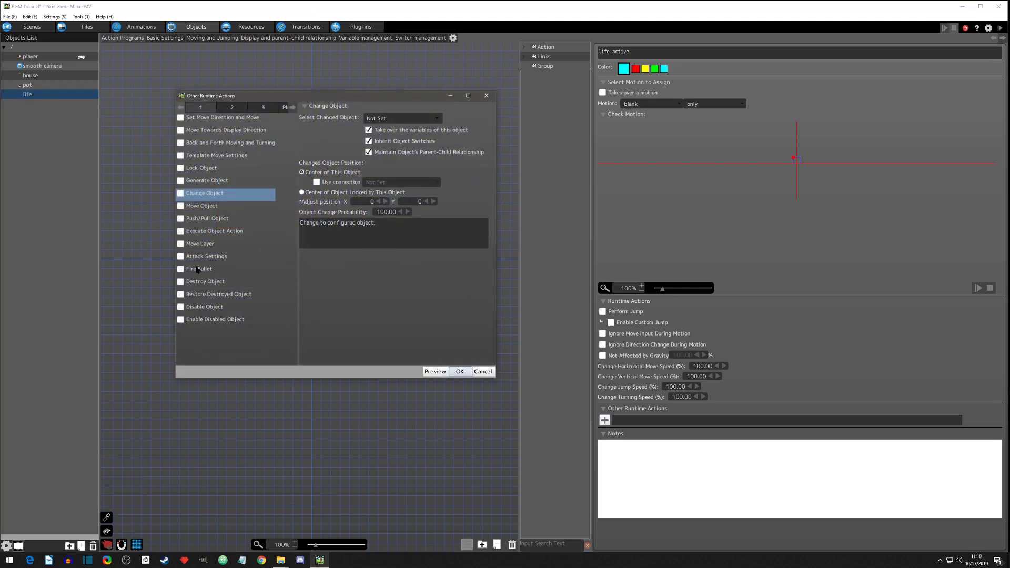
pyautogui.click(223, 110)
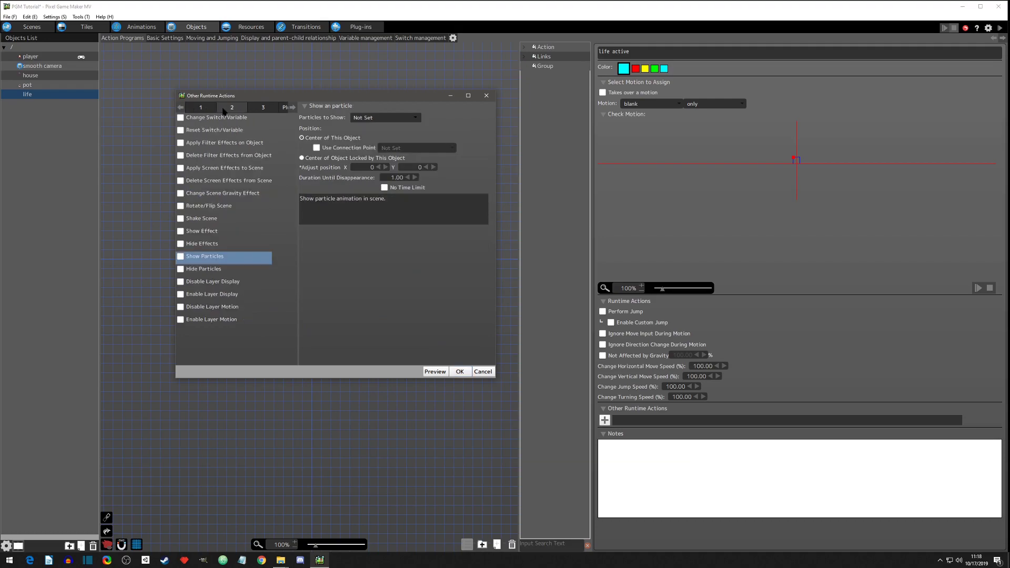
pyautogui.click(180, 257)
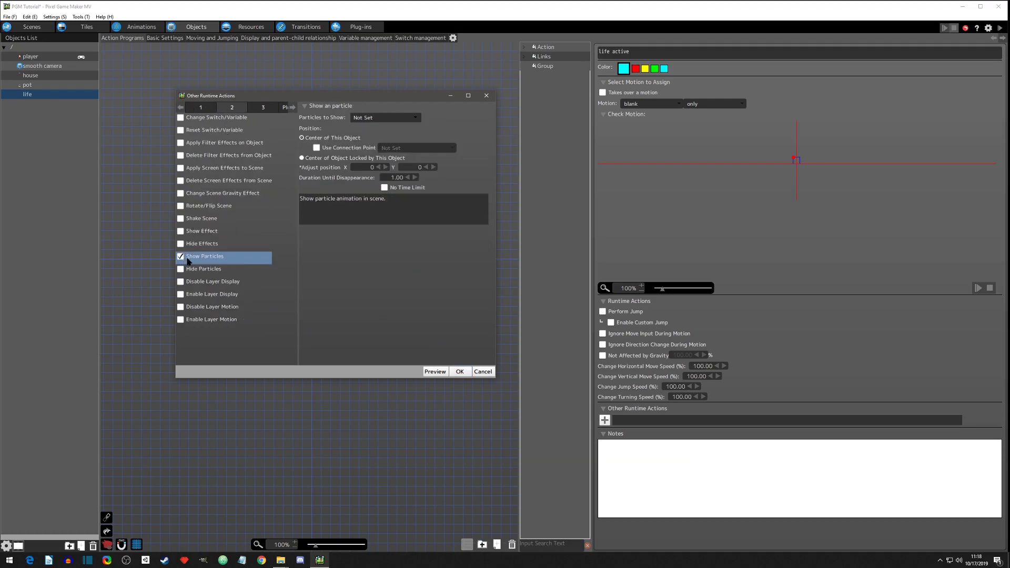
pyautogui.click(371, 118)
pyautogui.click(377, 141)
pyautogui.click(461, 373)
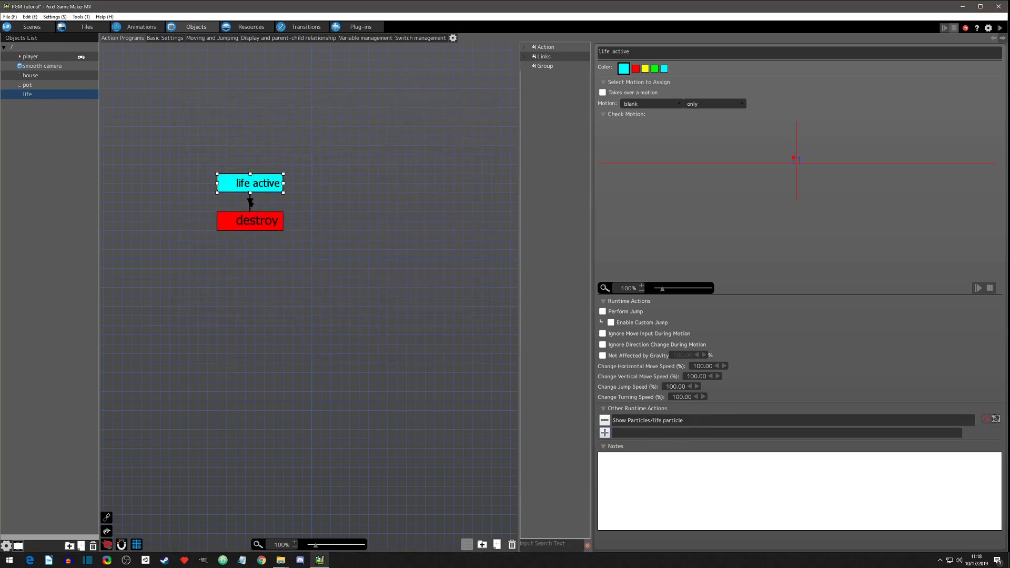
# - Check the link from life active to destroy, then start a test play
pyautogui.click(250, 201)
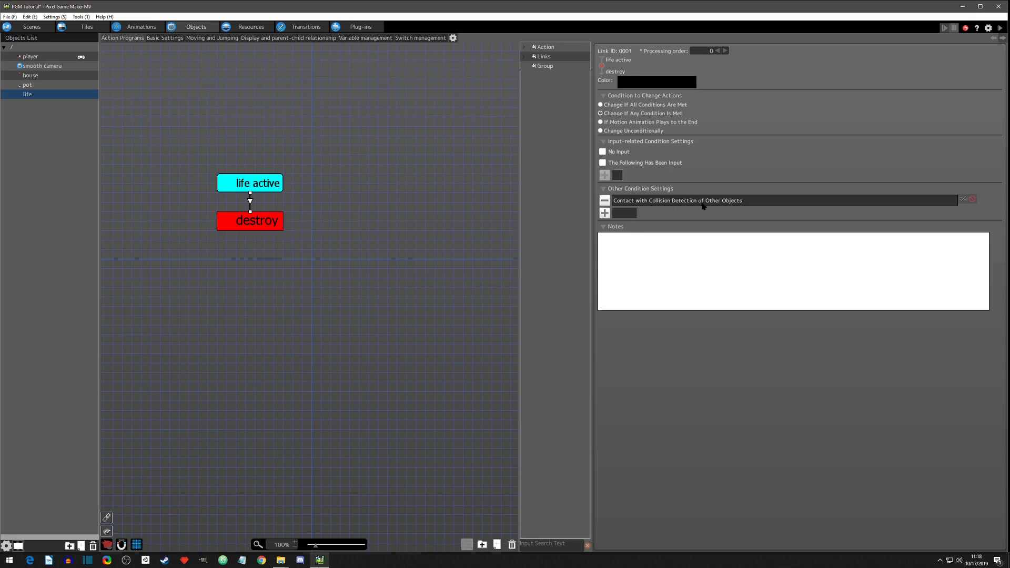
pyautogui.click(252, 225)
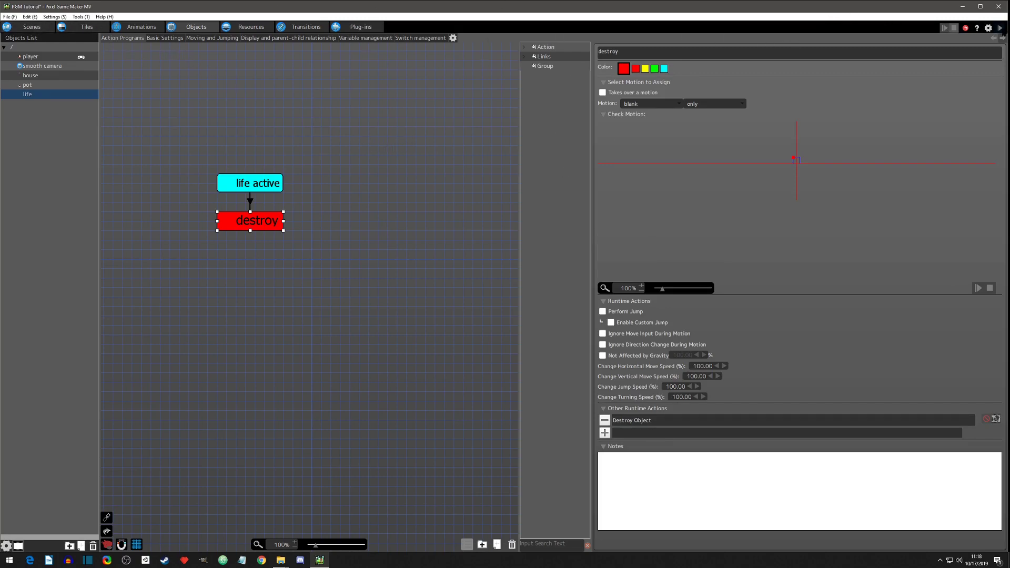
pyautogui.click(1000, 28)
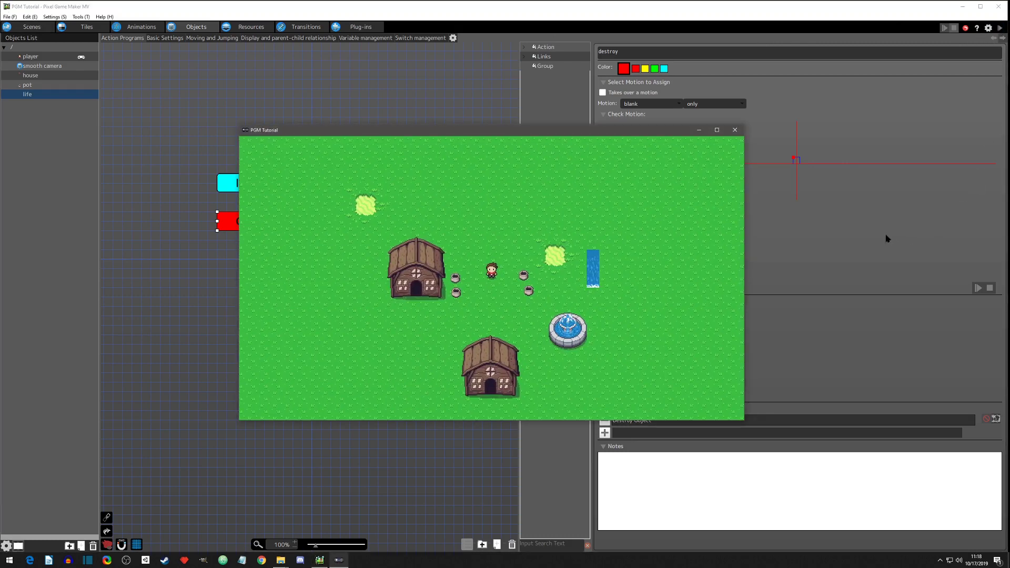
# - Walk the player right, left, then up and left through the nearby pots
pyautogui.press('Right')
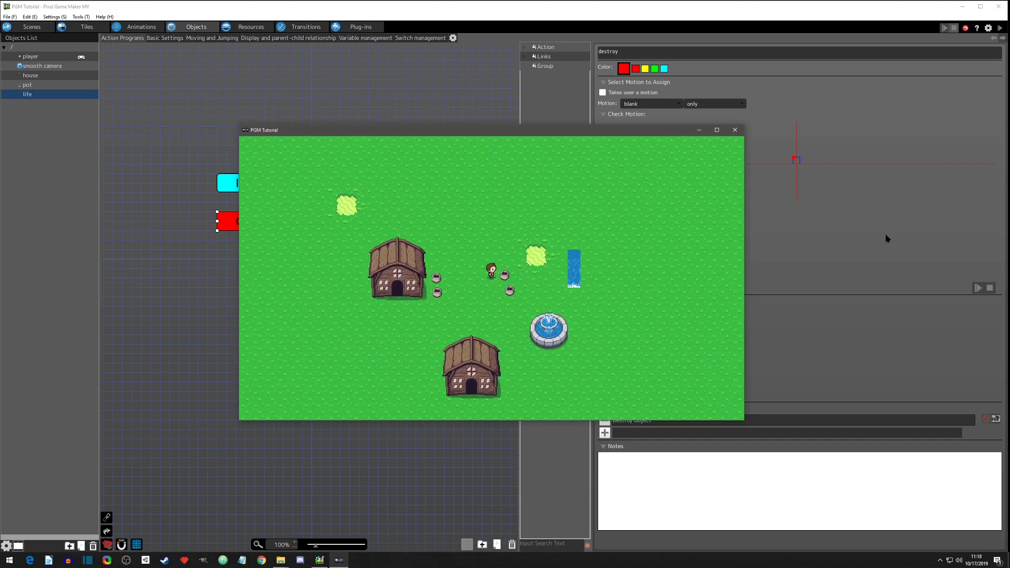
pyautogui.press('Left')
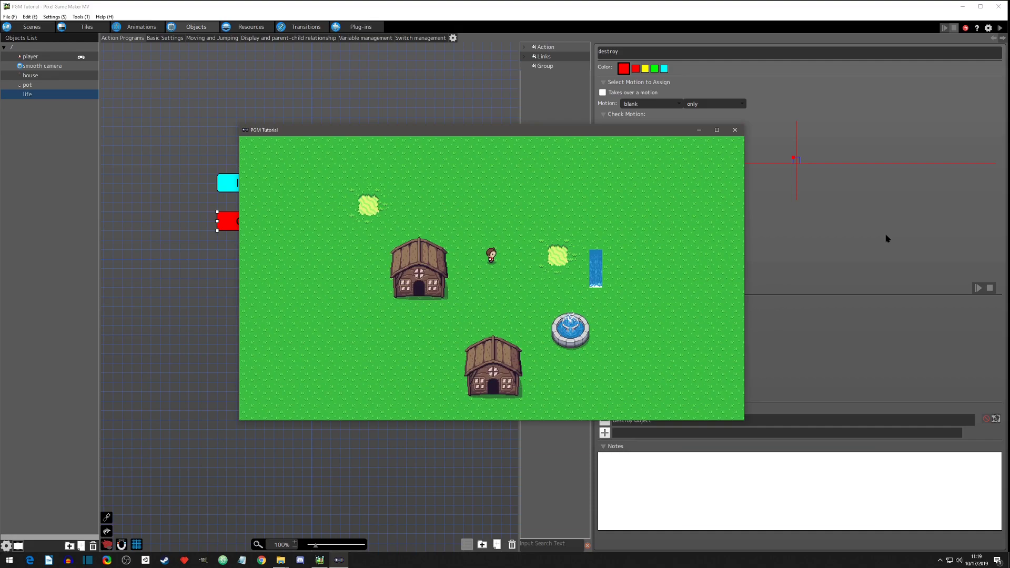
pyautogui.press('Right')
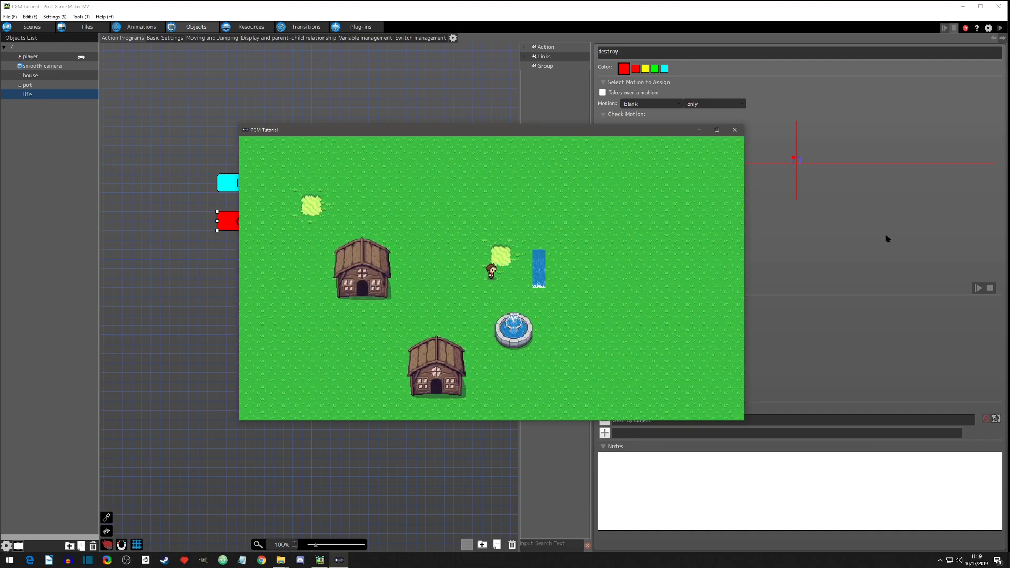
pyautogui.press('Left')
pyautogui.press('Up')
pyautogui.press('Left')
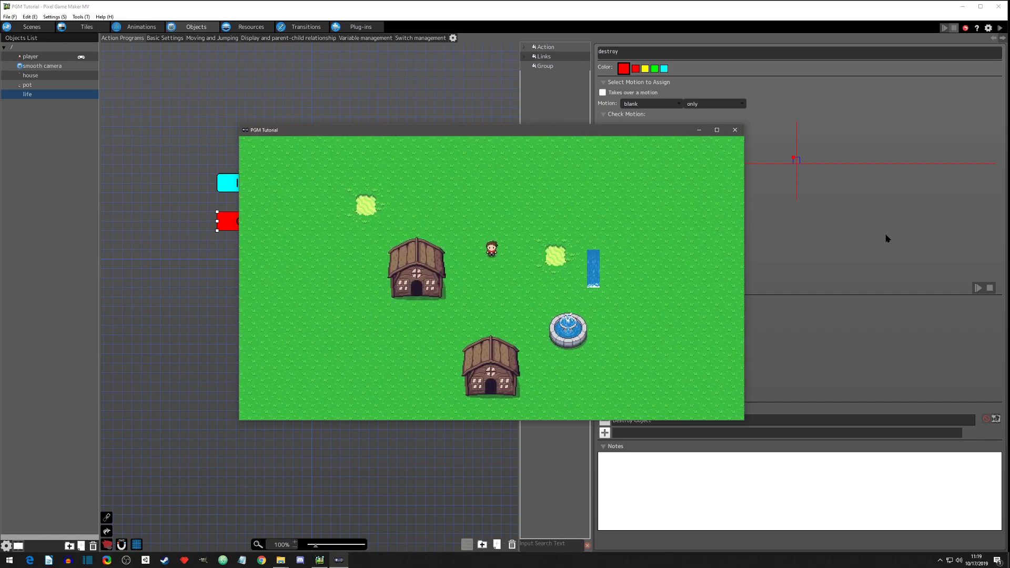